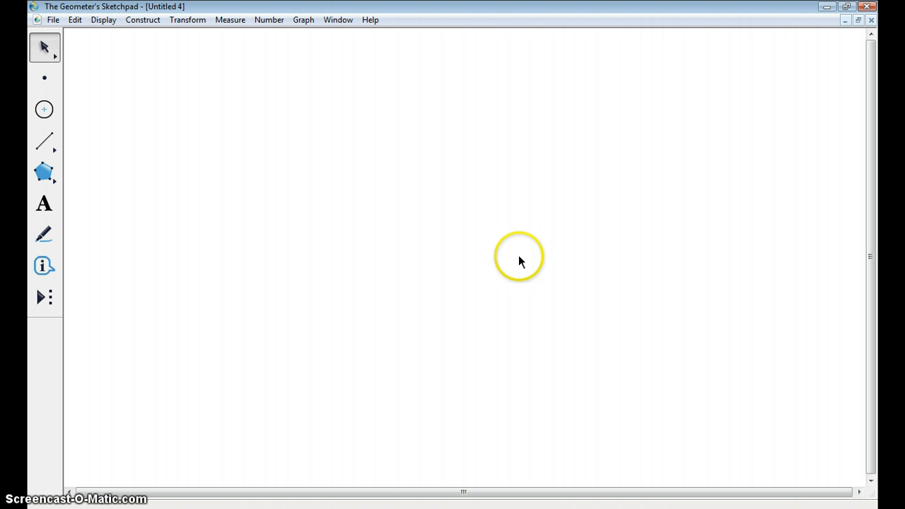
- Define a coordinate system in the blank sketch and place a point on the x-axis just beyond 5
click(304, 21)
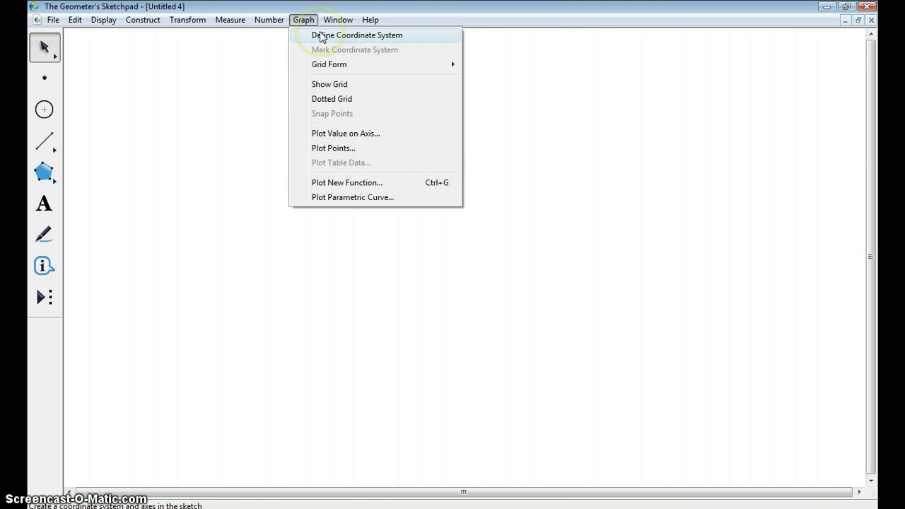
click(322, 36)
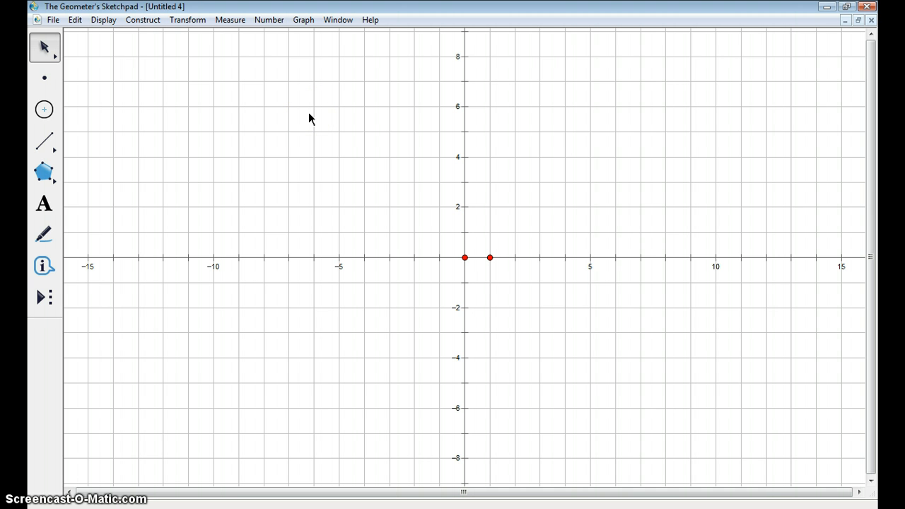
click(44, 77)
click(415, 62)
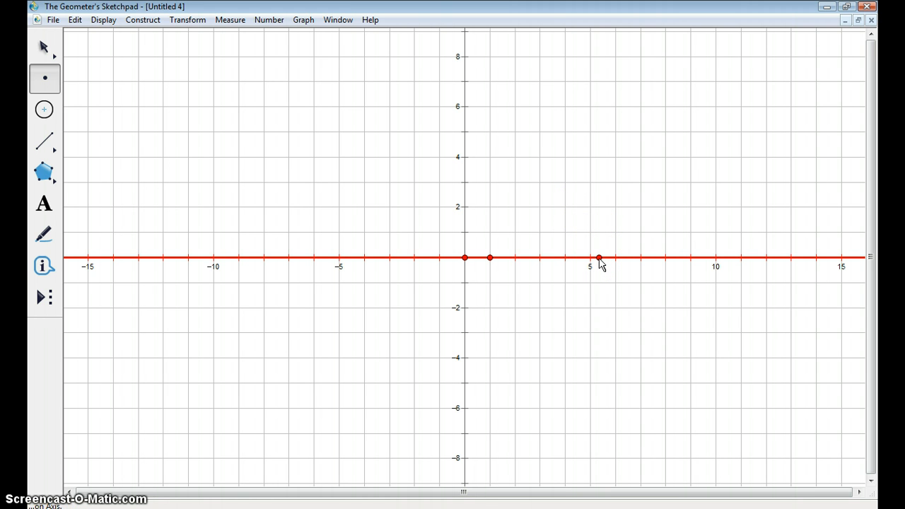
click(599, 258)
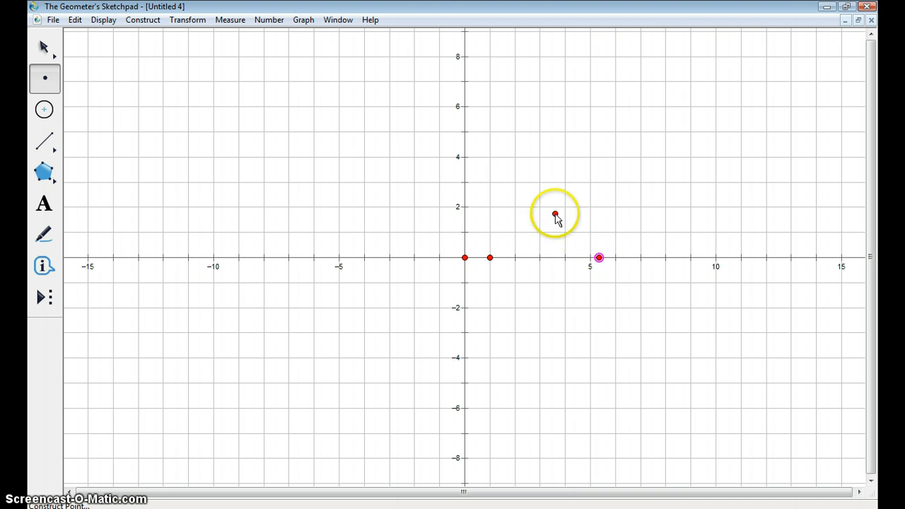
- Measure the abscissa (x) of the new axis point and move the point along the x-axis to x = 5.00
click(42, 48)
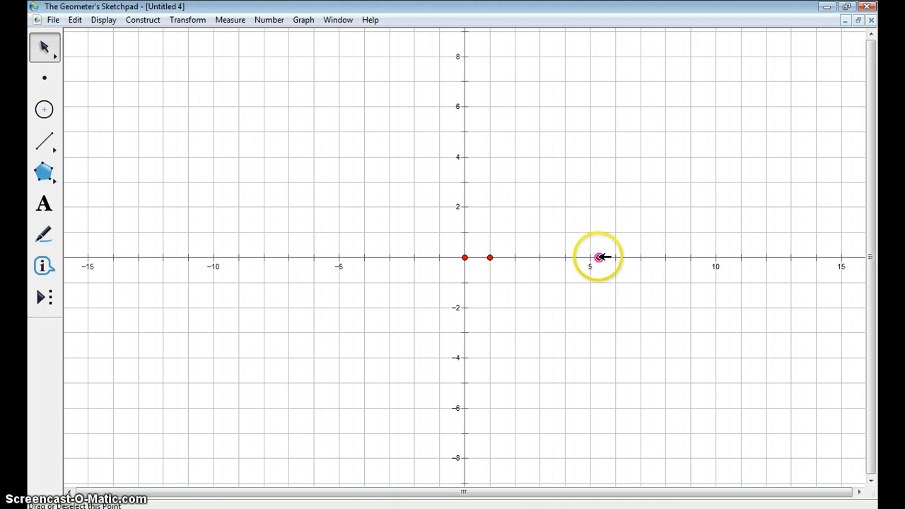
mouse_move(599, 258)
mouse_down()
mouse_move(641, 257)
mouse_move(586, 255)
mouse_move(611, 261)
mouse_up()
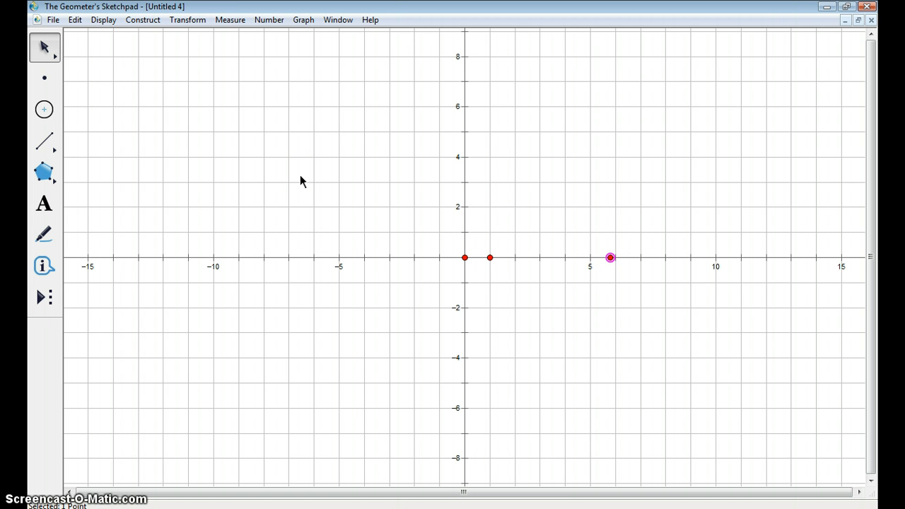
click(239, 23)
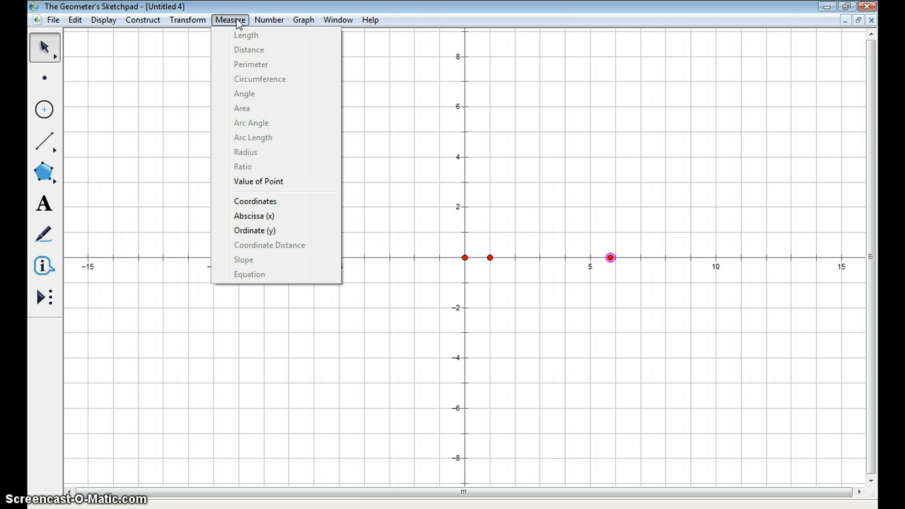
click(252, 217)
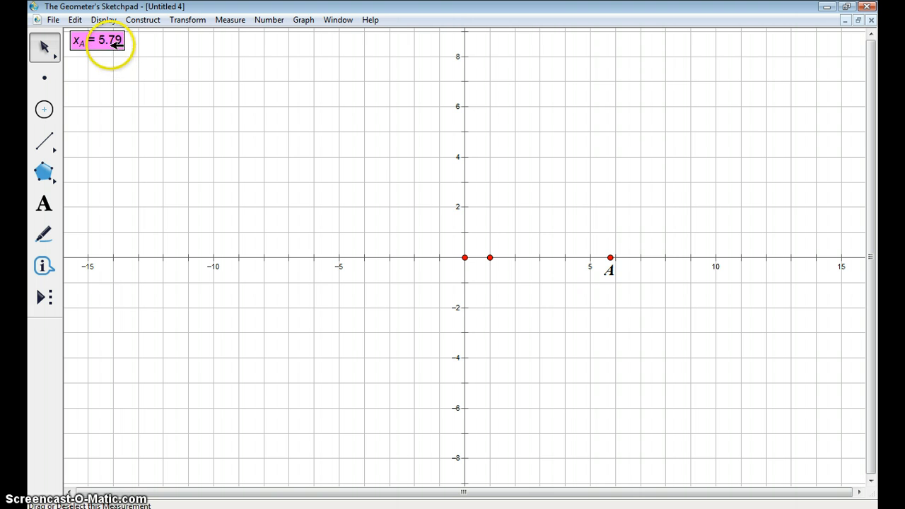
click(608, 259)
drag(609, 258, 592, 269)
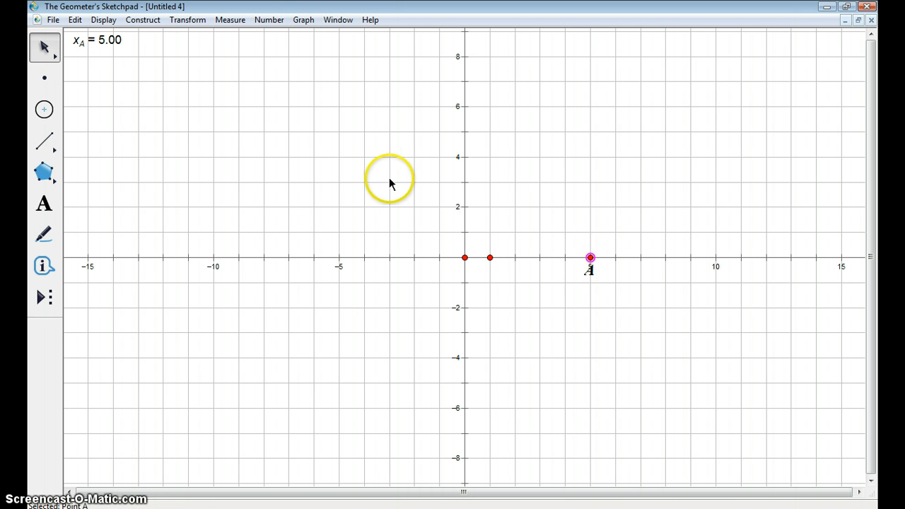
- Create the calculation (xA - 3)^2 from the measured abscissa of point A
click(269, 20)
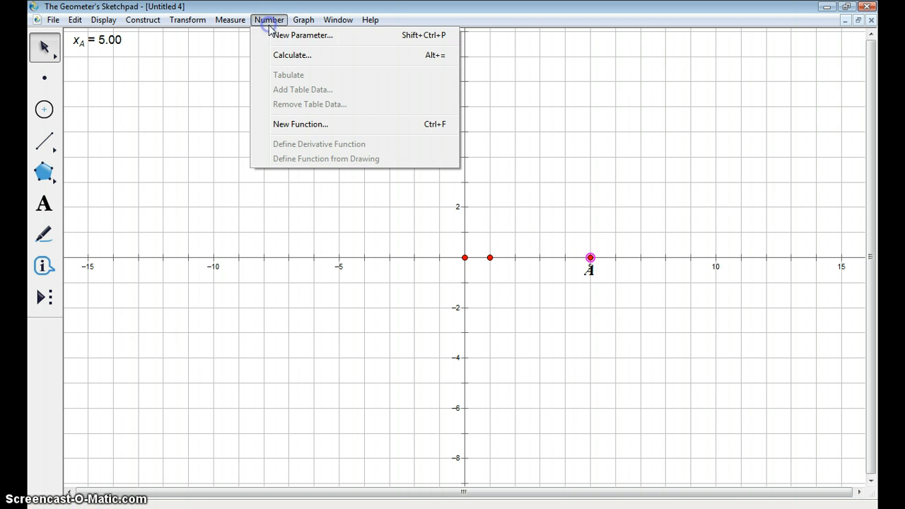
click(283, 57)
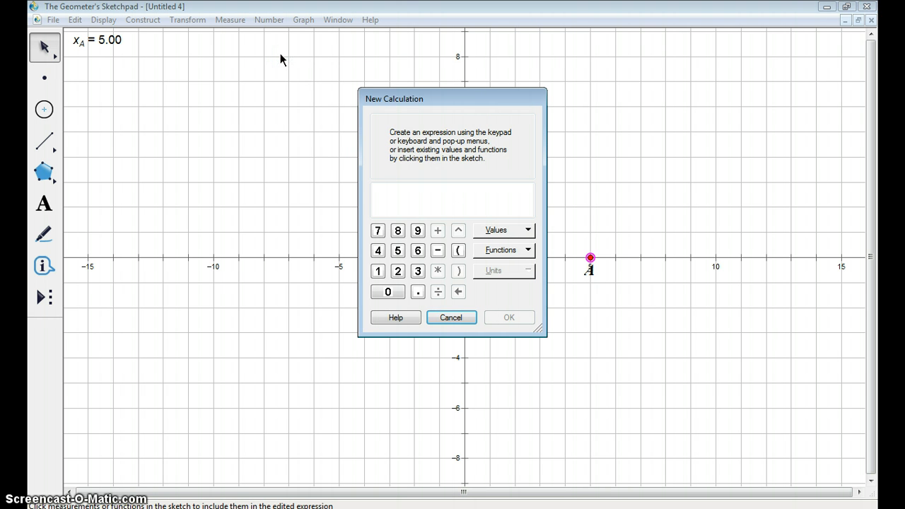
click(458, 251)
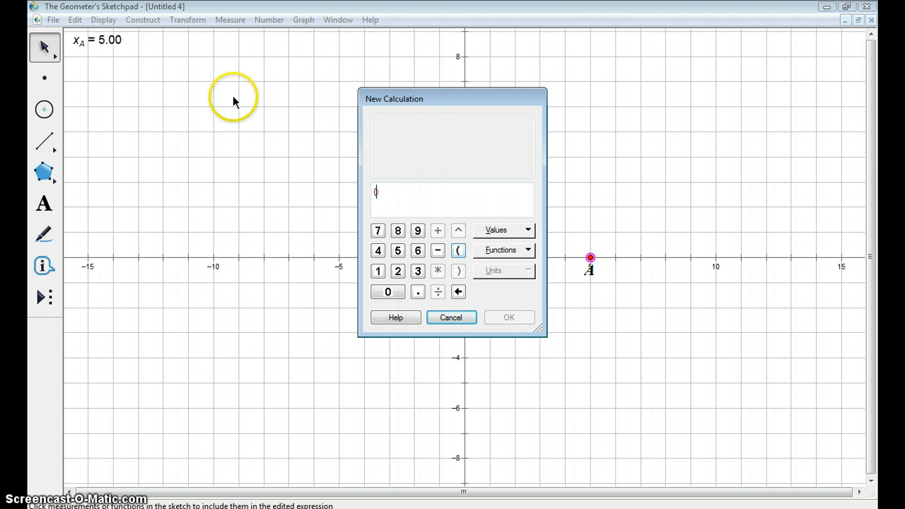
click(83, 41)
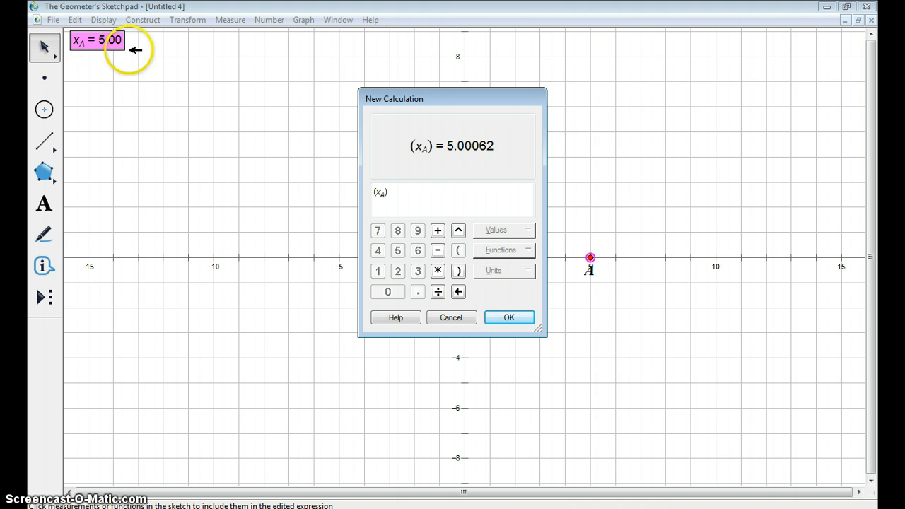
click(438, 252)
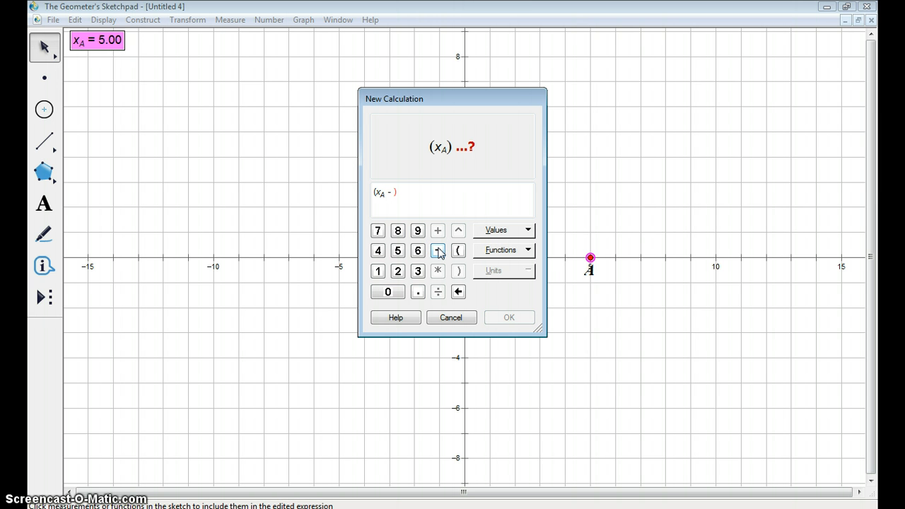
text(3)
click(459, 271)
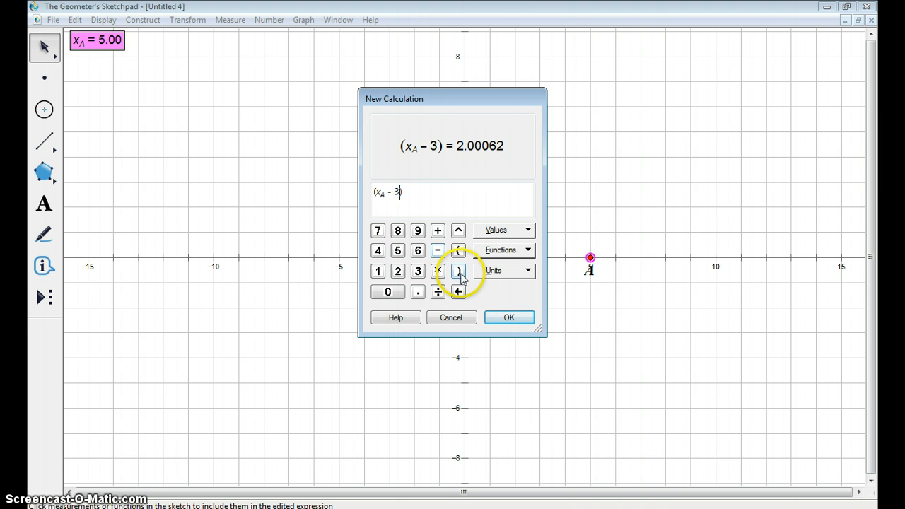
click(459, 232)
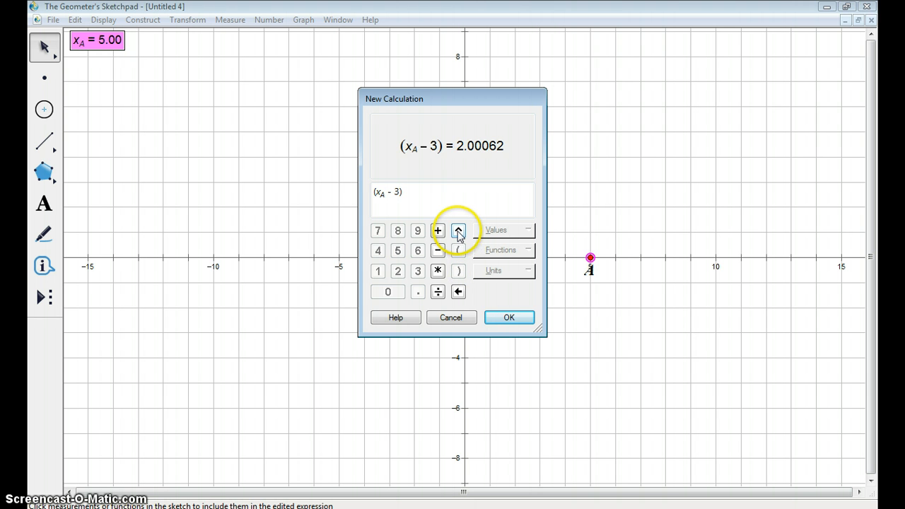
click(398, 271)
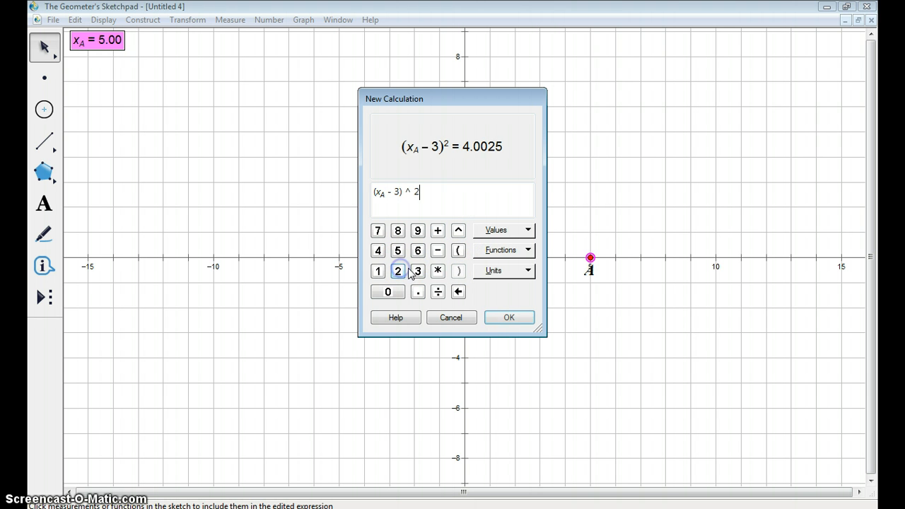
click(508, 320)
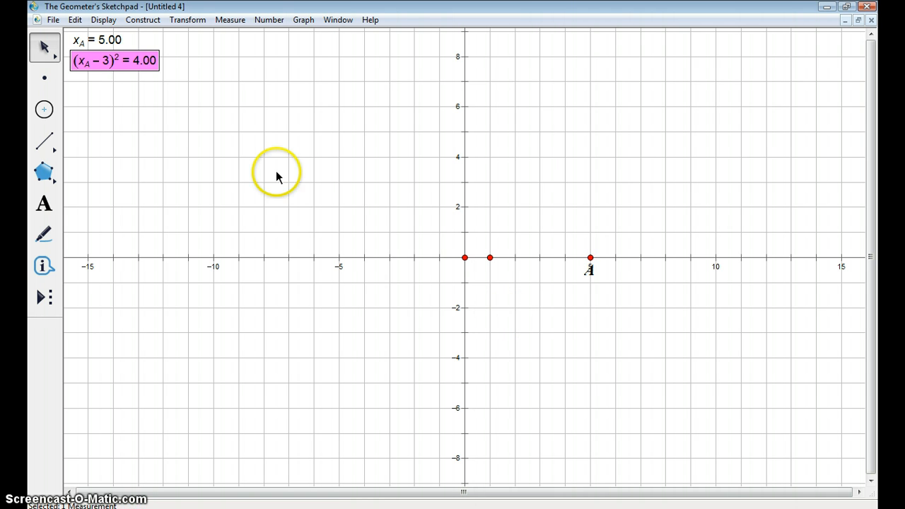
- Relabel the abscissa measurement of point A as IN
click(131, 39)
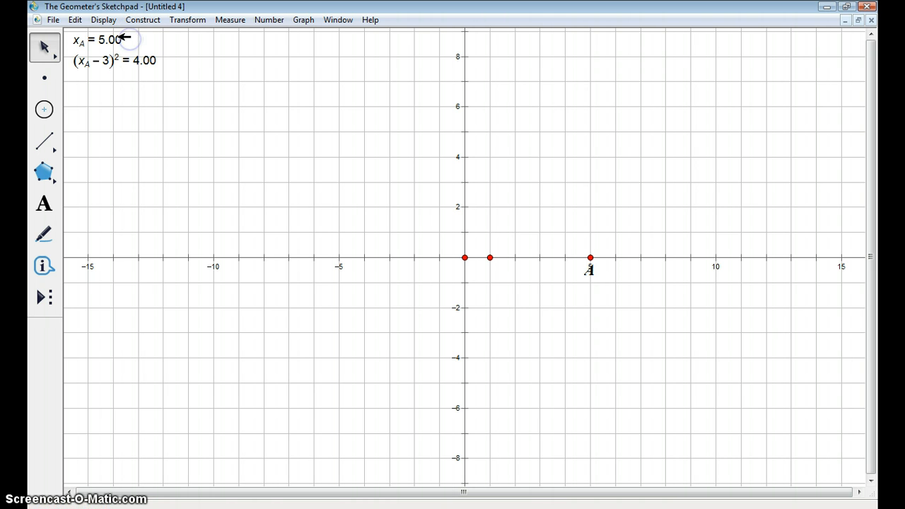
click(99, 37)
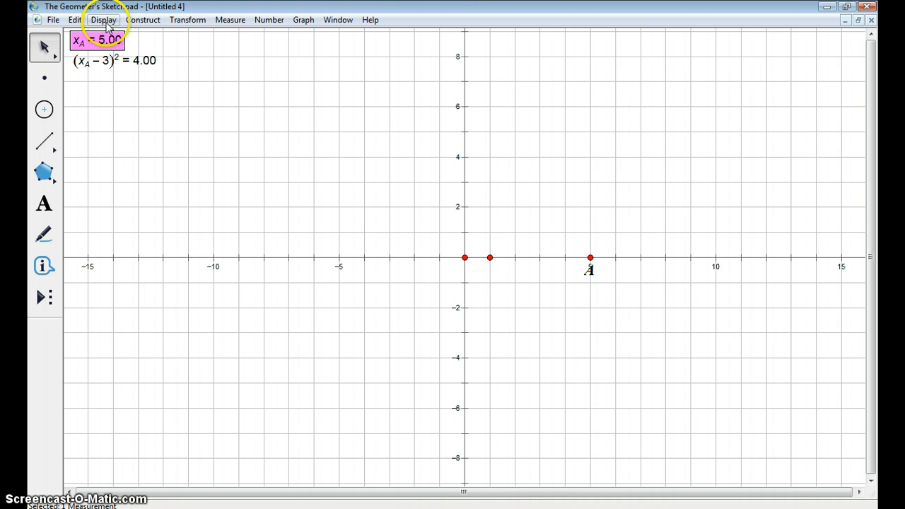
click(103, 20)
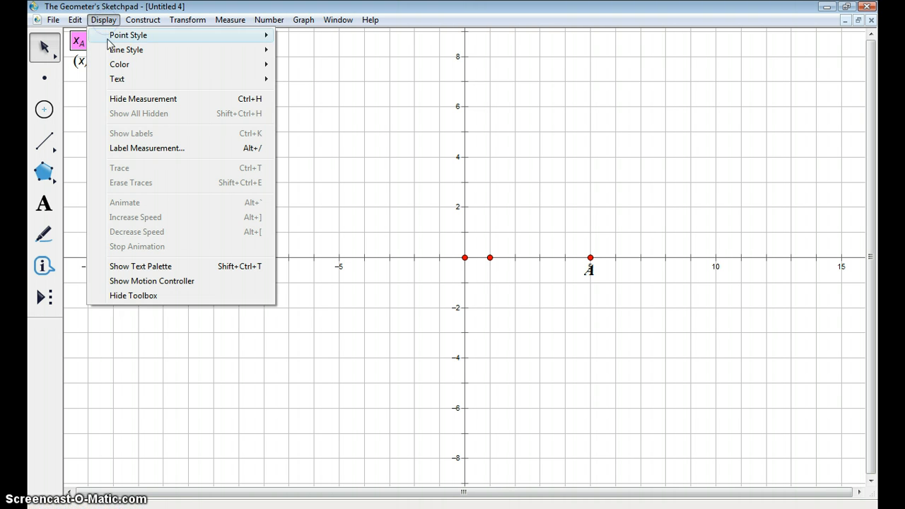
click(116, 148)
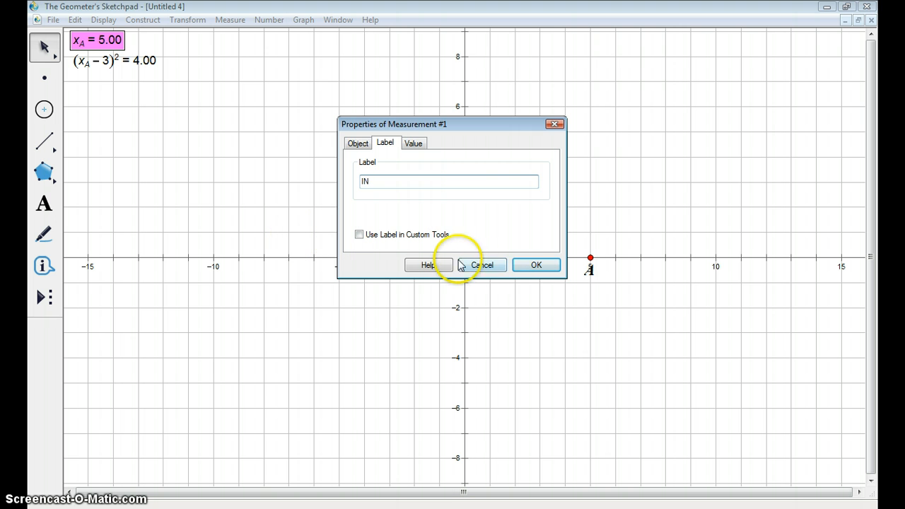
click(529, 267)
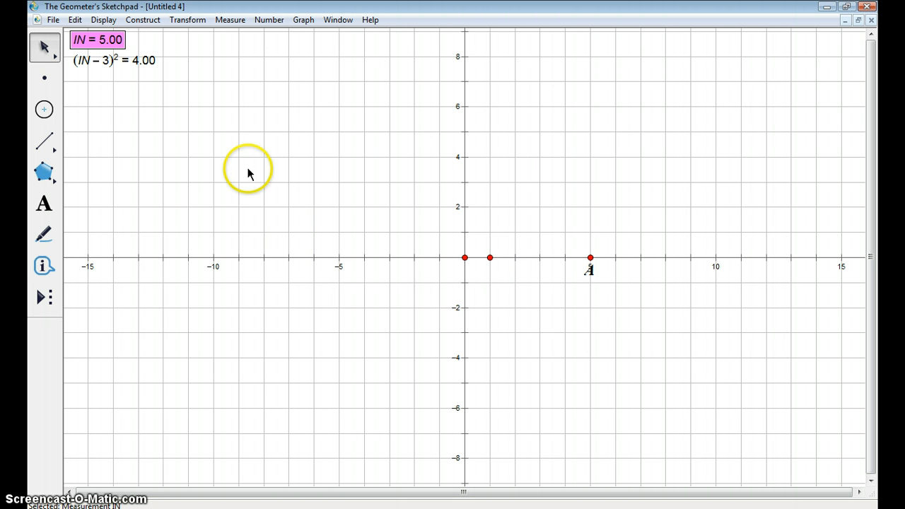
- Relabel the squared calculation (IN - 3)^2 as OUT
click(96, 79)
click(103, 59)
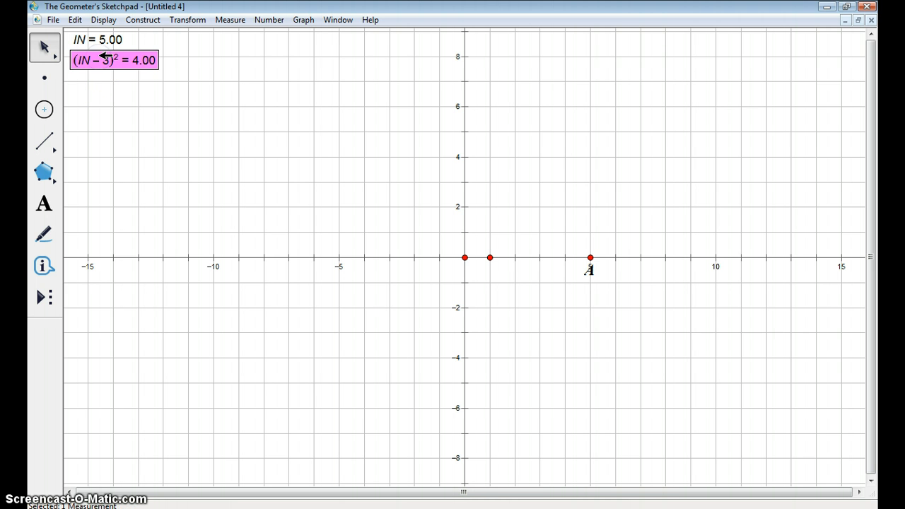
click(103, 20)
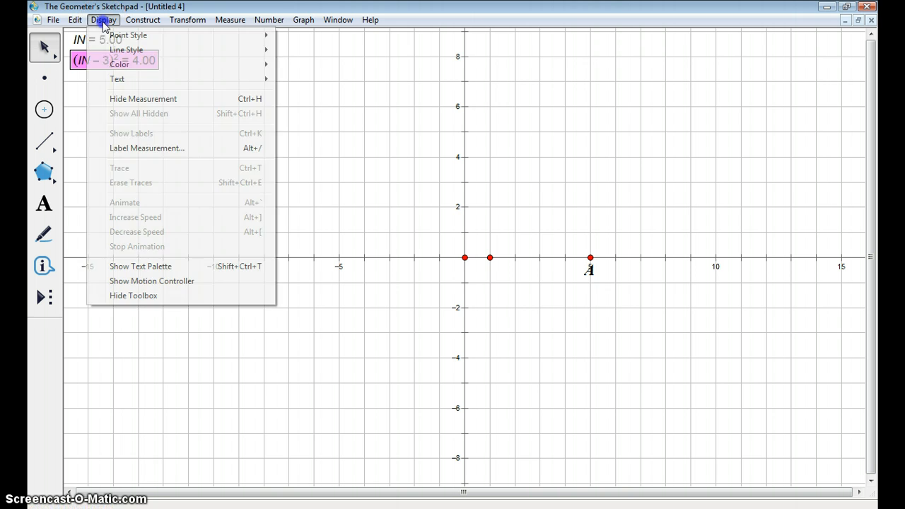
click(118, 149)
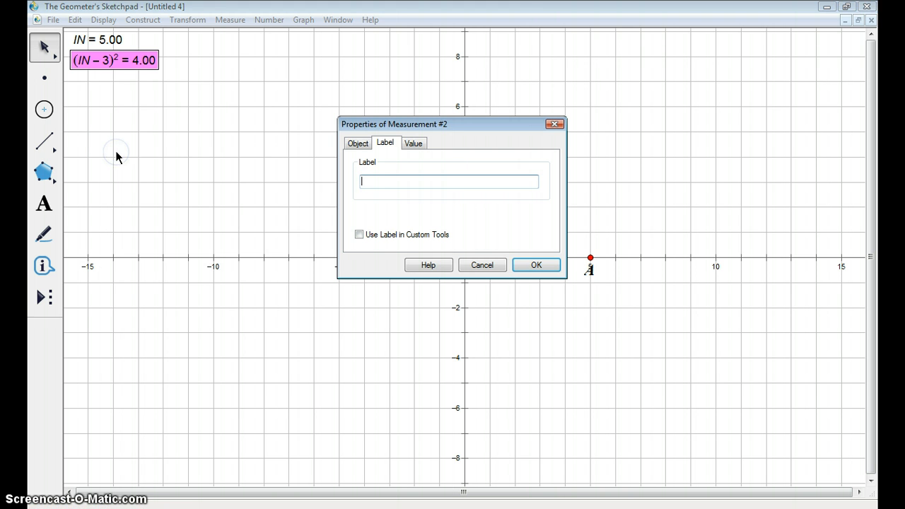
click(406, 181)
click(537, 265)
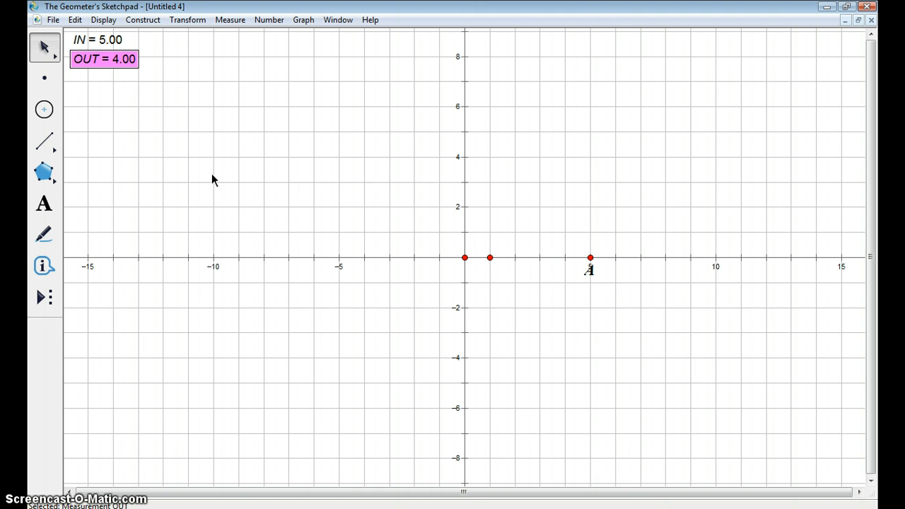
- Plot a point as (x, y) using the IN measurement as x and the OUT measurement as y
click(200, 121)
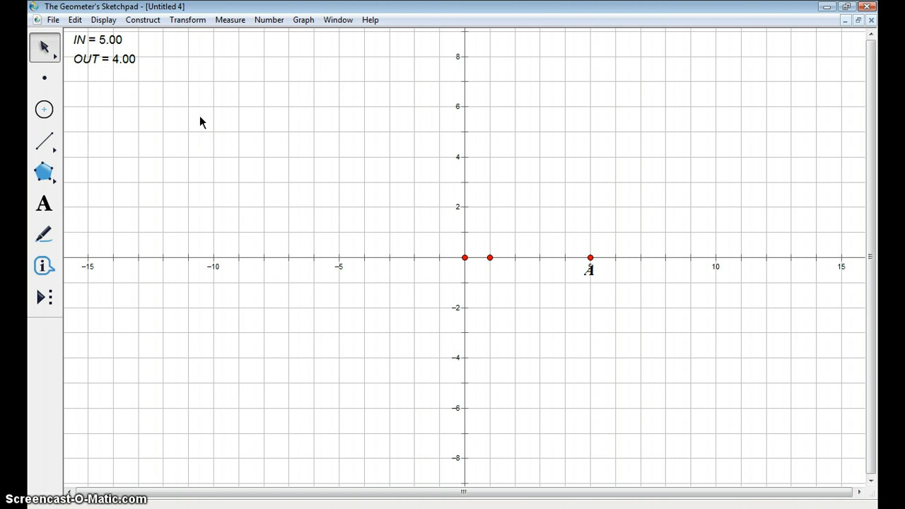
click(93, 39)
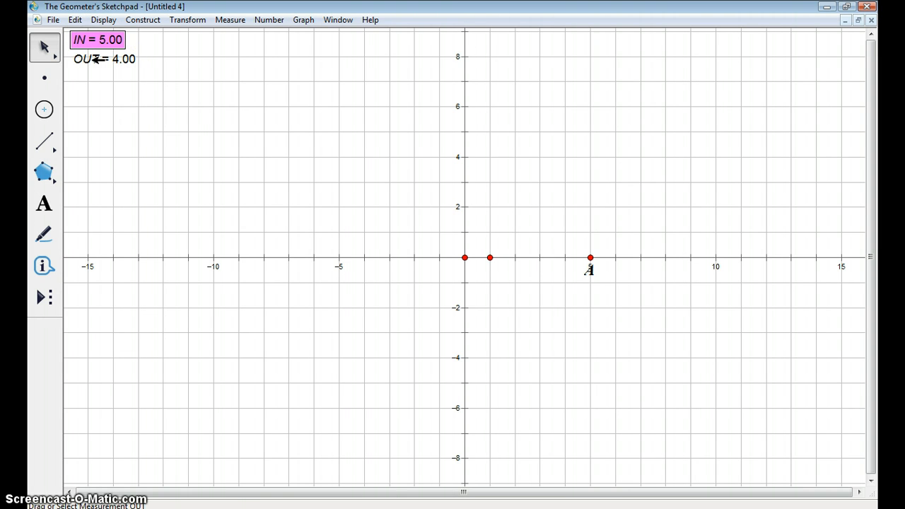
click(90, 58)
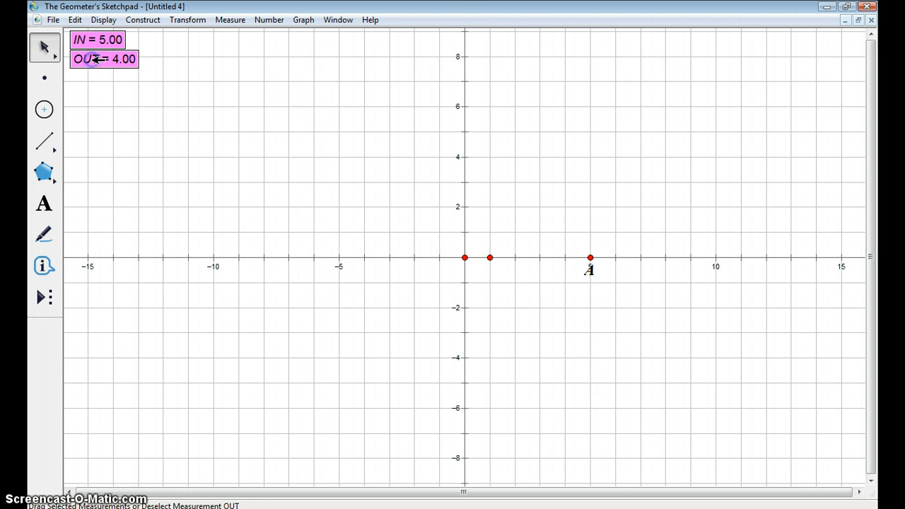
click(304, 20)
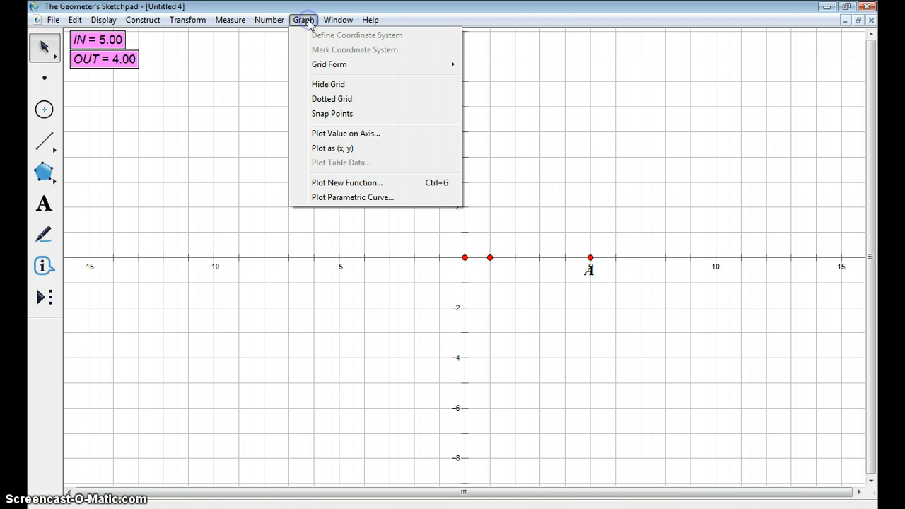
click(328, 150)
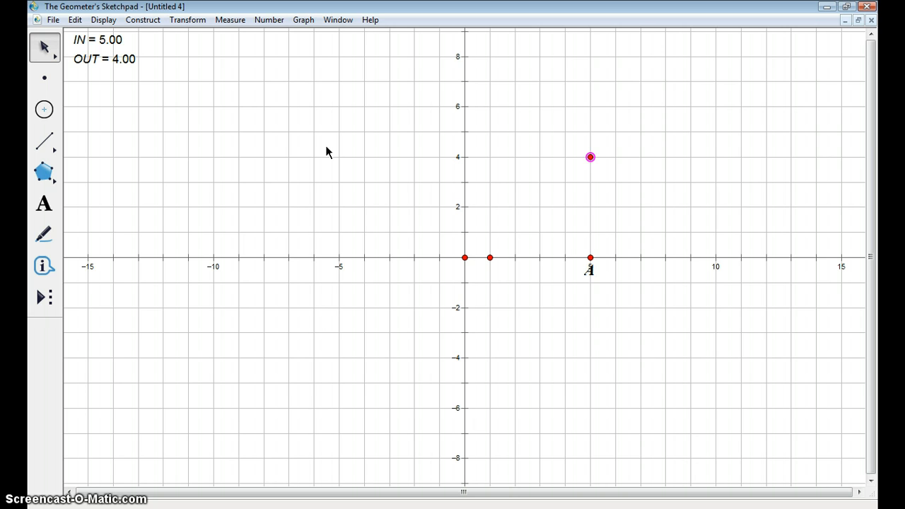
- Move point A along the x-axis to about x = 4.89 to vary the plotted point
click(573, 219)
click(590, 257)
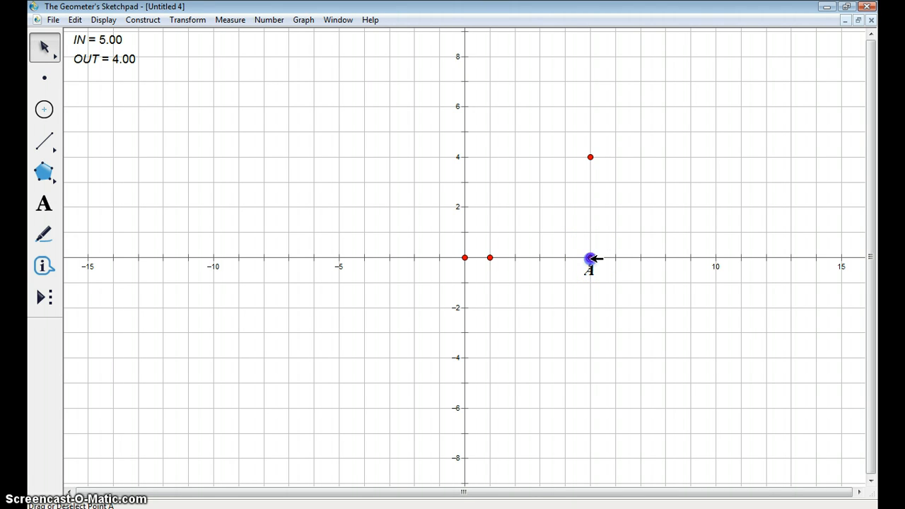
mouse_move(591, 259)
mouse_down()
mouse_move(528, 258)
mouse_move(619, 254)
mouse_move(497, 247)
mouse_move(588, 248)
mouse_up()
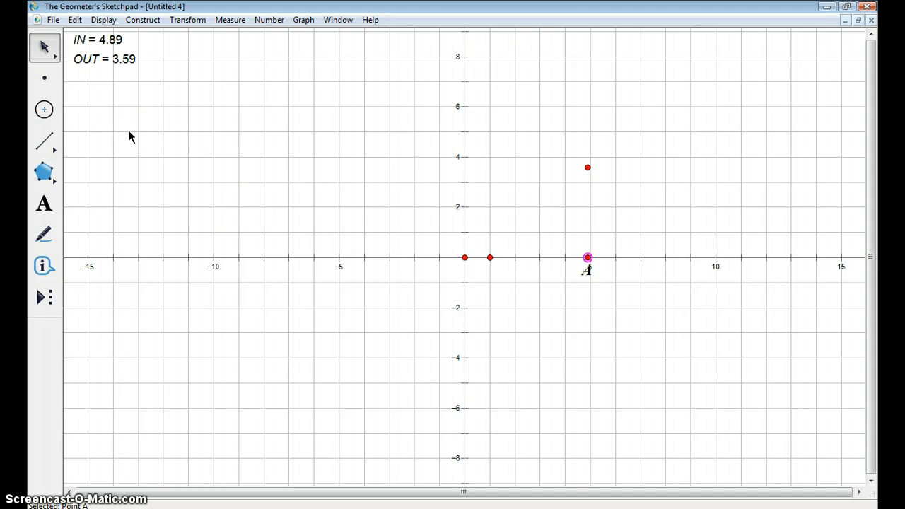
- Turn on tracing for the plotted (IN, OUT) point above point A
click(587, 169)
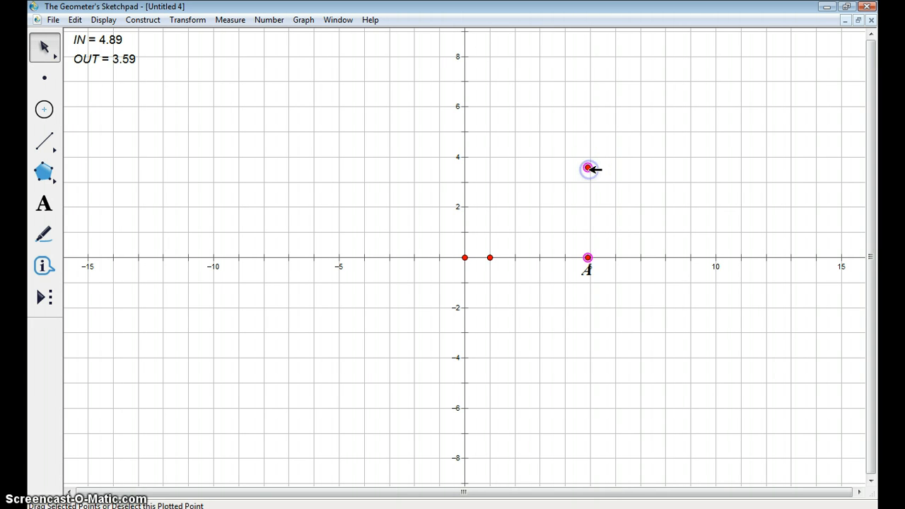
click(587, 258)
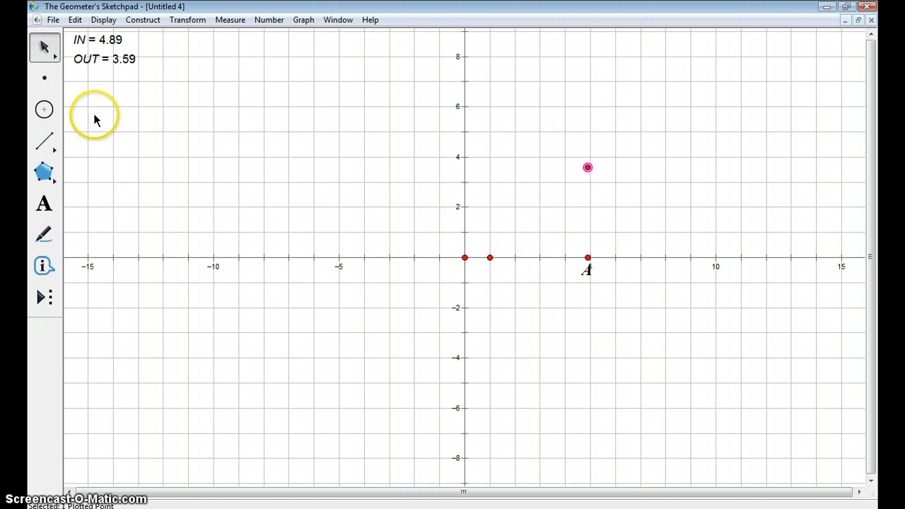
click(105, 21)
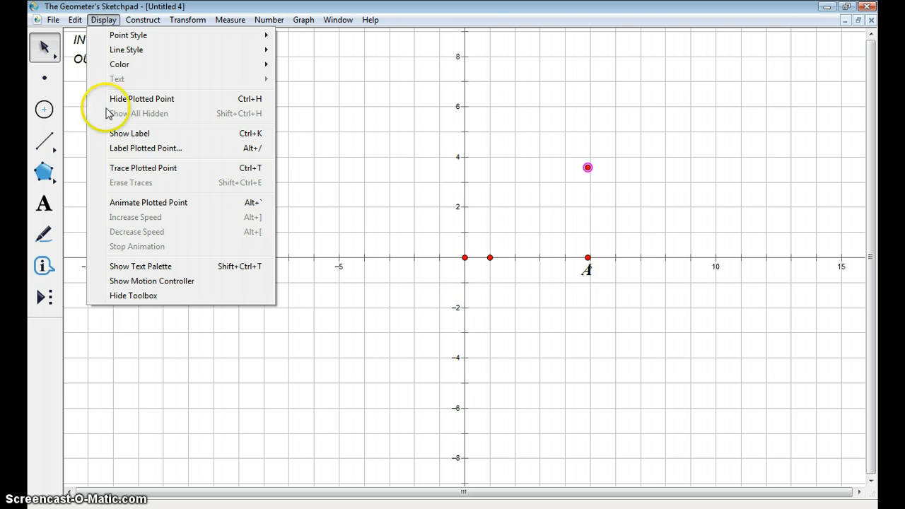
click(116, 171)
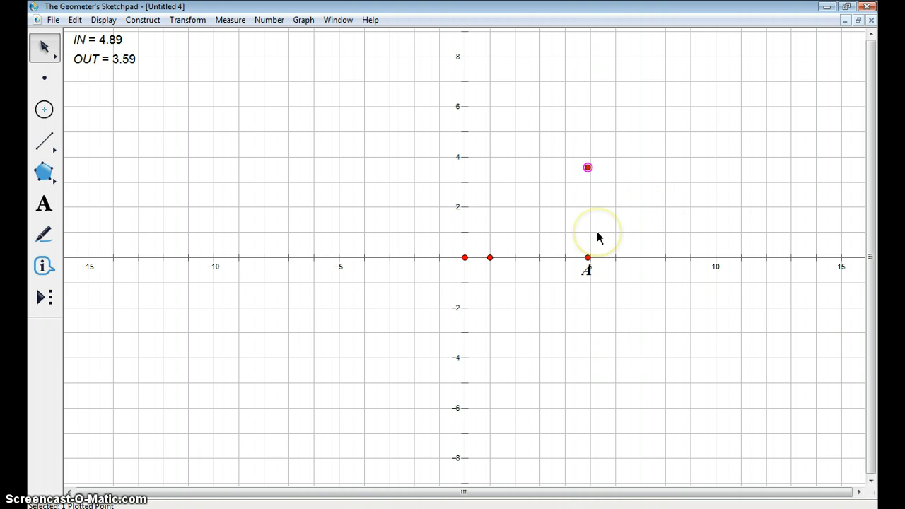
- Move point A along the x-axis to trace the curve, ending at about x = 5.95, and erase the traces
click(587, 257)
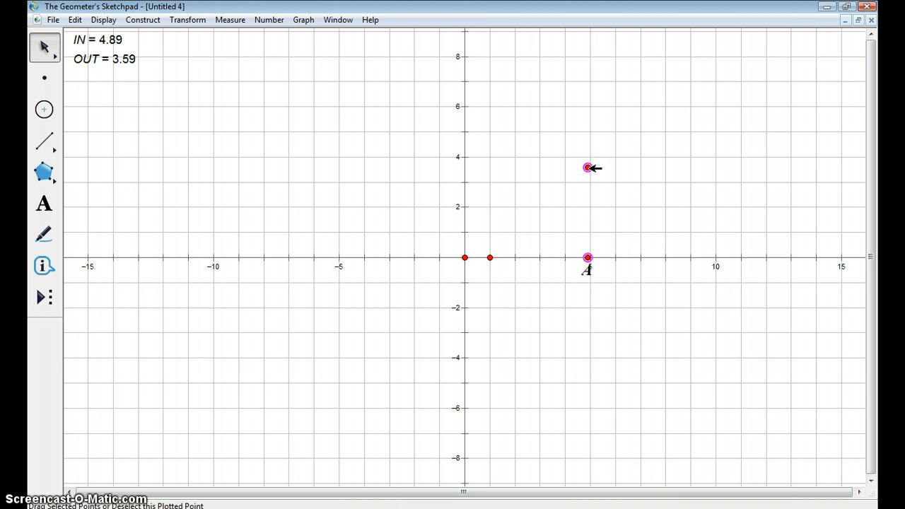
click(587, 168)
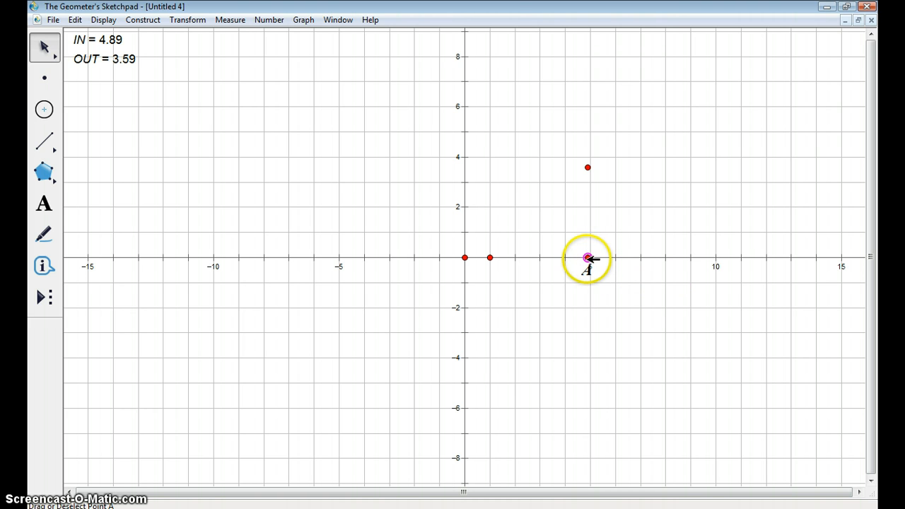
mouse_move(588, 258)
mouse_down()
mouse_move(519, 241)
mouse_move(497, 250)
mouse_move(453, 245)
mouse_move(498, 259)
mouse_move(654, 256)
mouse_move(456, 261)
mouse_move(559, 273)
mouse_move(620, 261)
mouse_move(514, 253)
mouse_move(455, 229)
mouse_move(630, 245)
mouse_move(614, 246)
mouse_up()
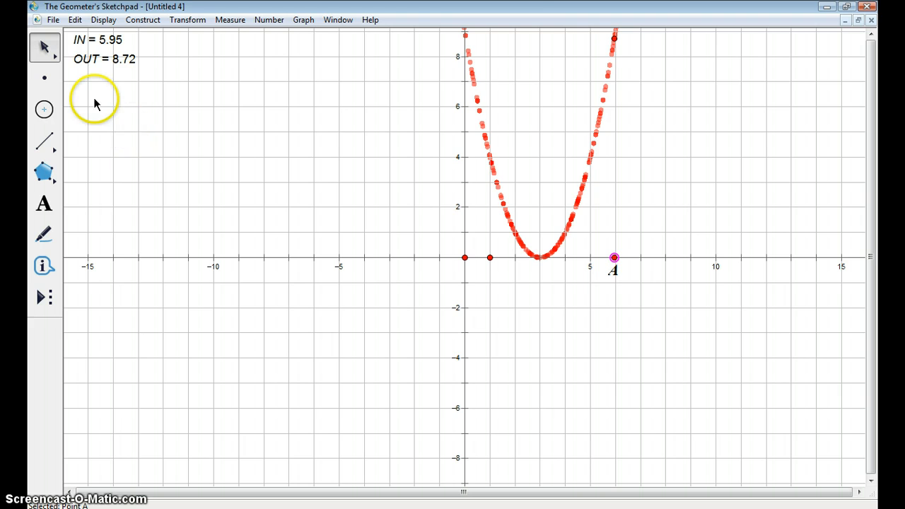
click(103, 21)
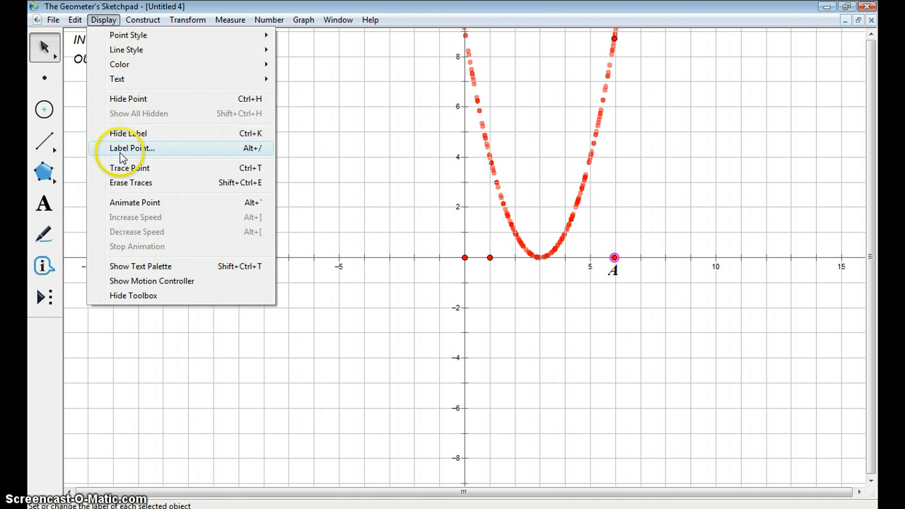
click(124, 183)
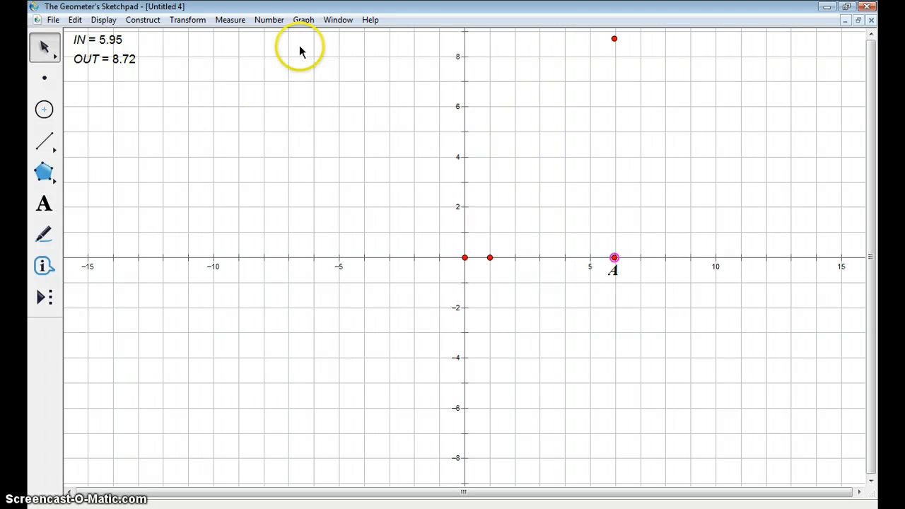
- Plot the new function f(x) = (x - 3)^2 on the coordinate grid
click(304, 21)
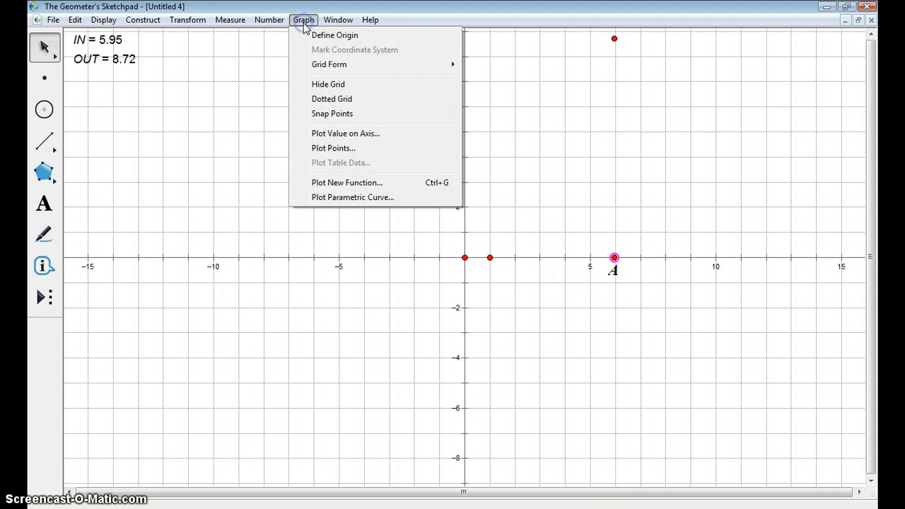
click(312, 182)
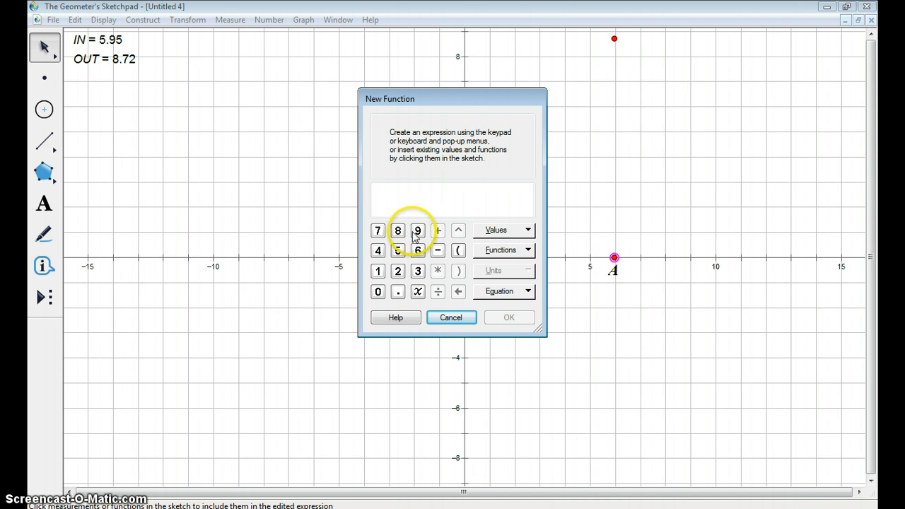
click(458, 252)
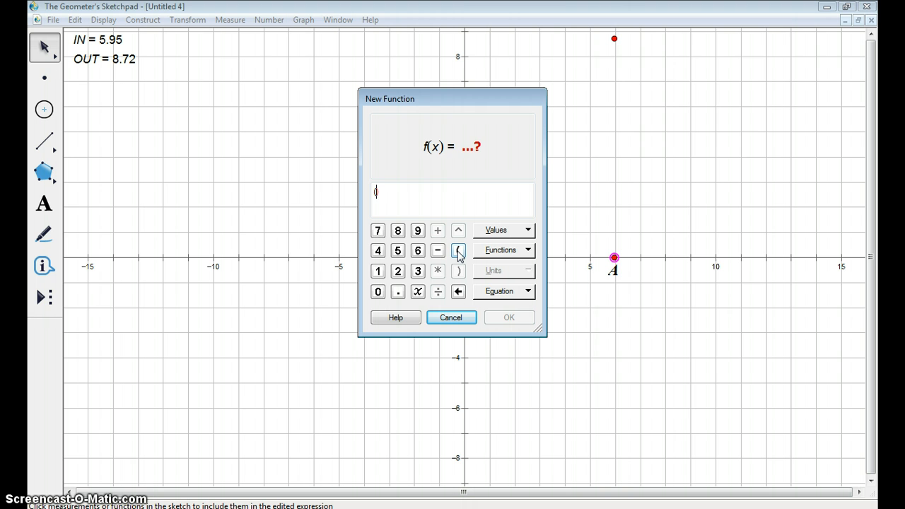
text(x)
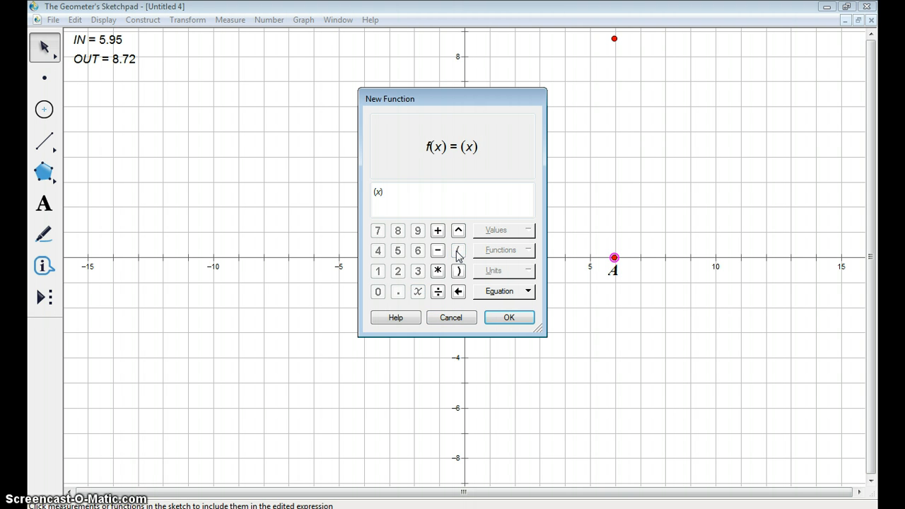
click(439, 251)
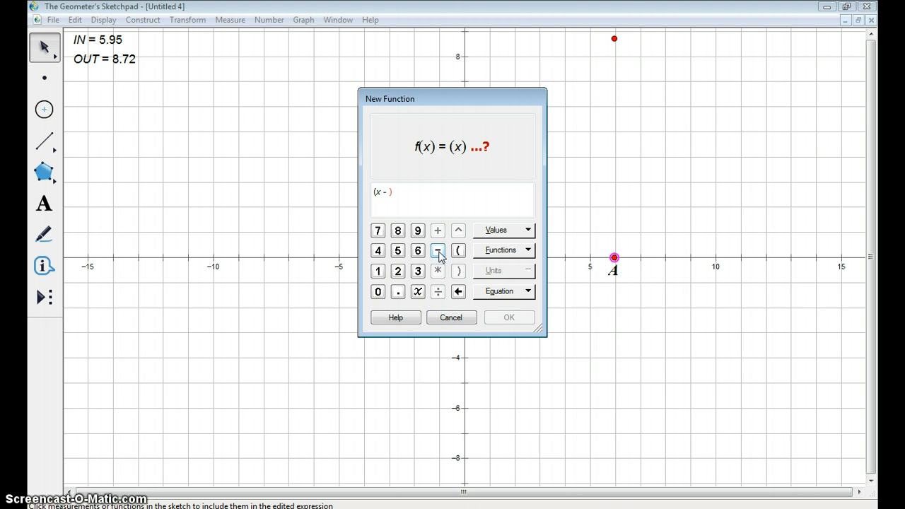
text(3)
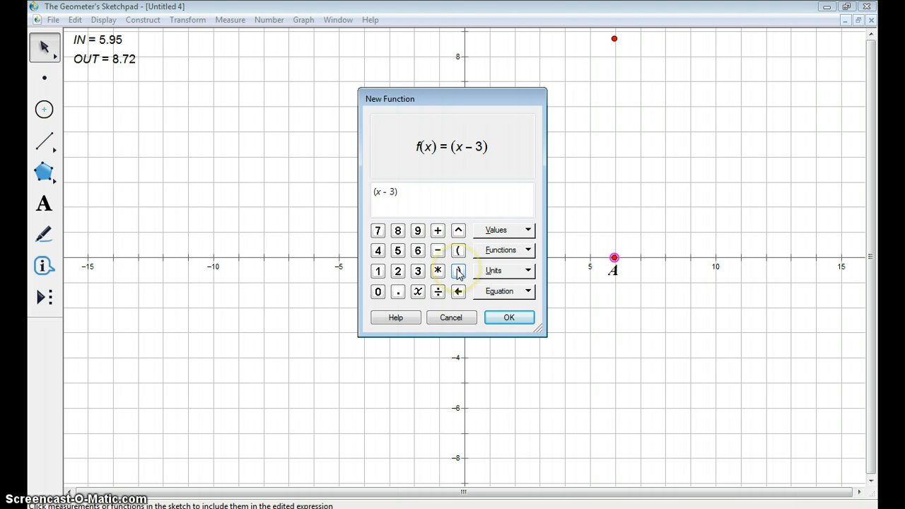
click(458, 271)
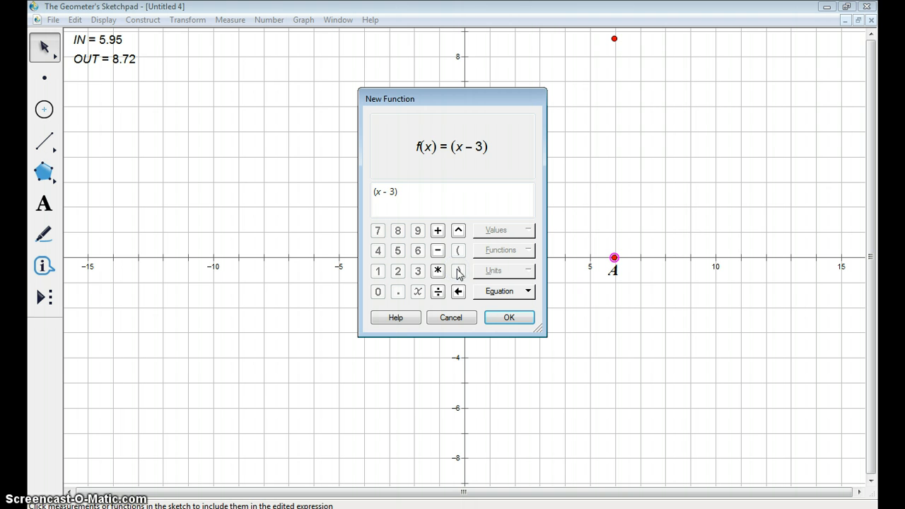
click(458, 230)
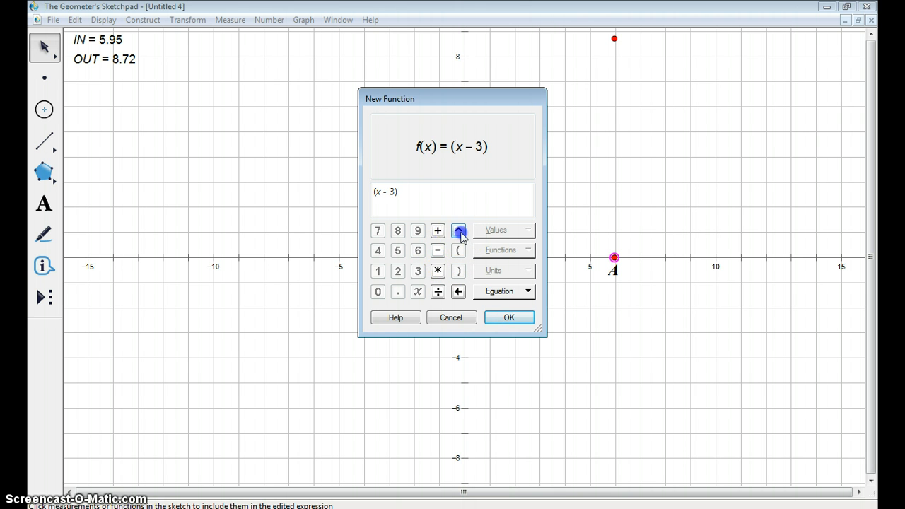
click(398, 272)
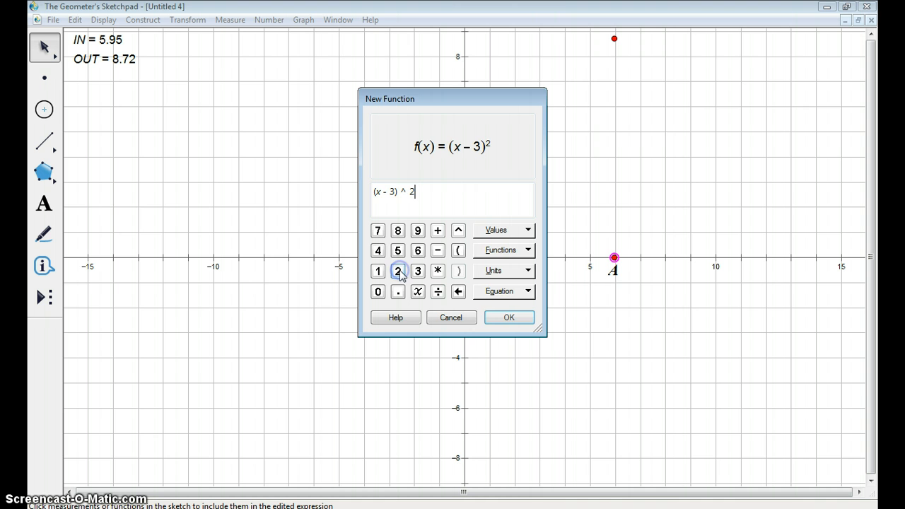
click(509, 318)
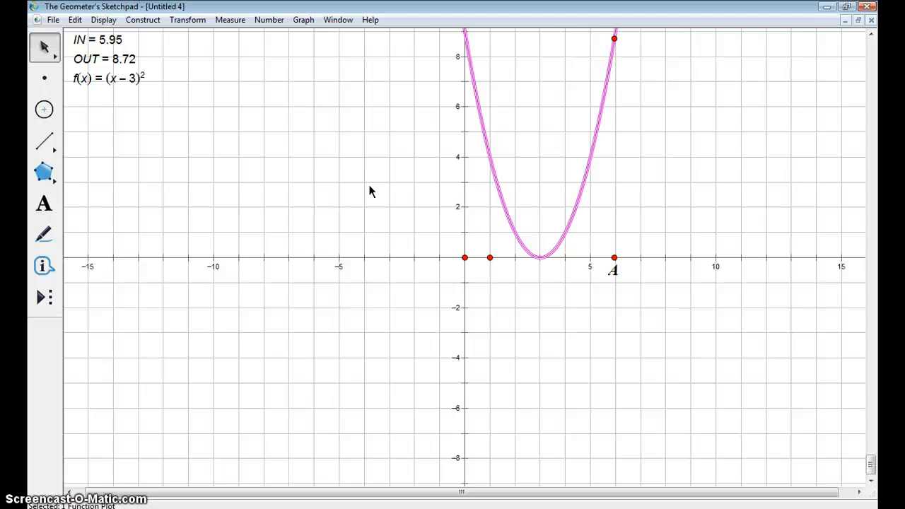
click(334, 182)
click(443, 280)
click(352, 221)
- Edit f(x) to multiply (x - 3)^2 by a new unitless parameter h with the value 2.00
double_click(97, 79)
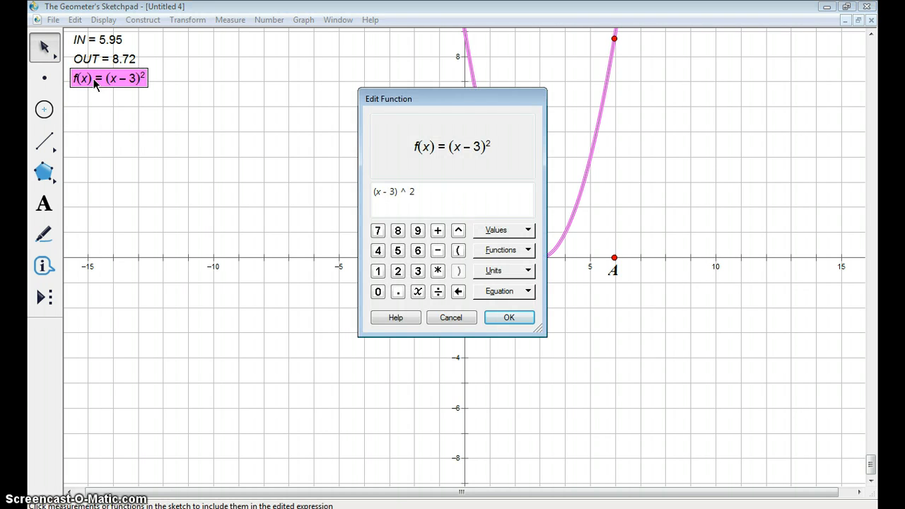
click(529, 230)
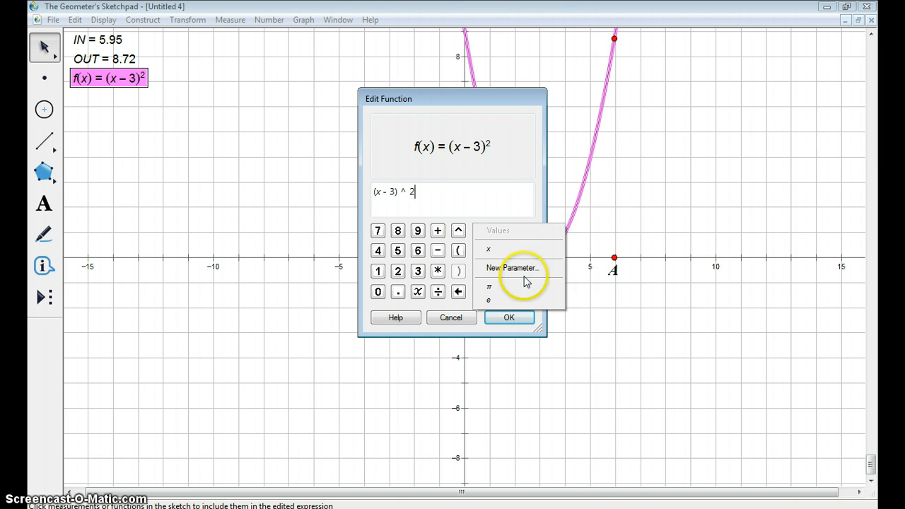
click(527, 273)
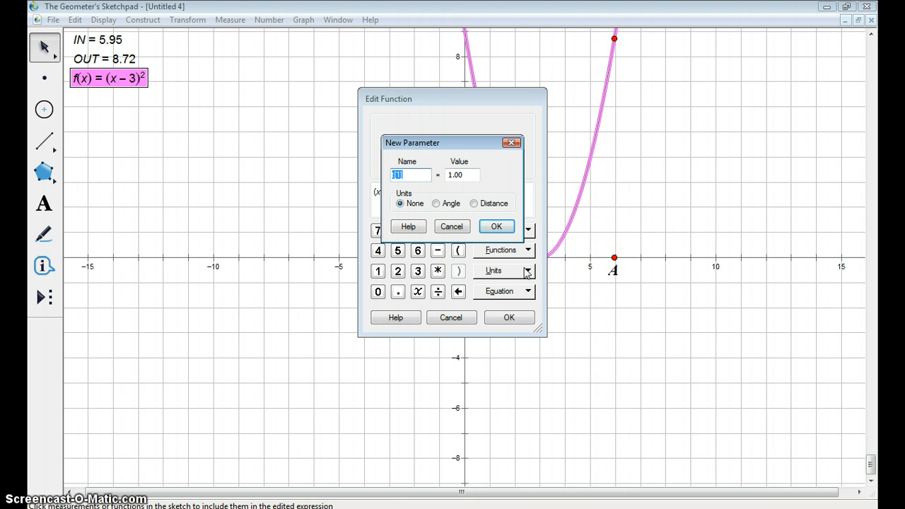
text(h)
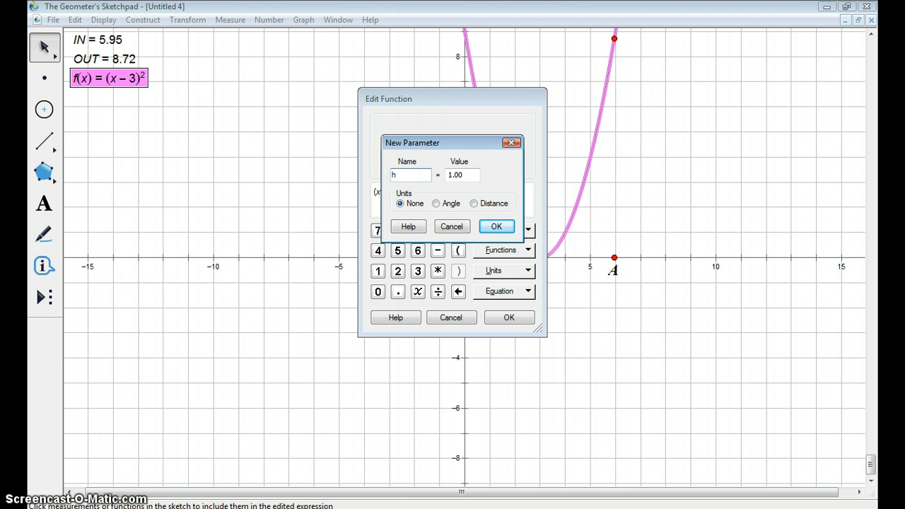
click(448, 175)
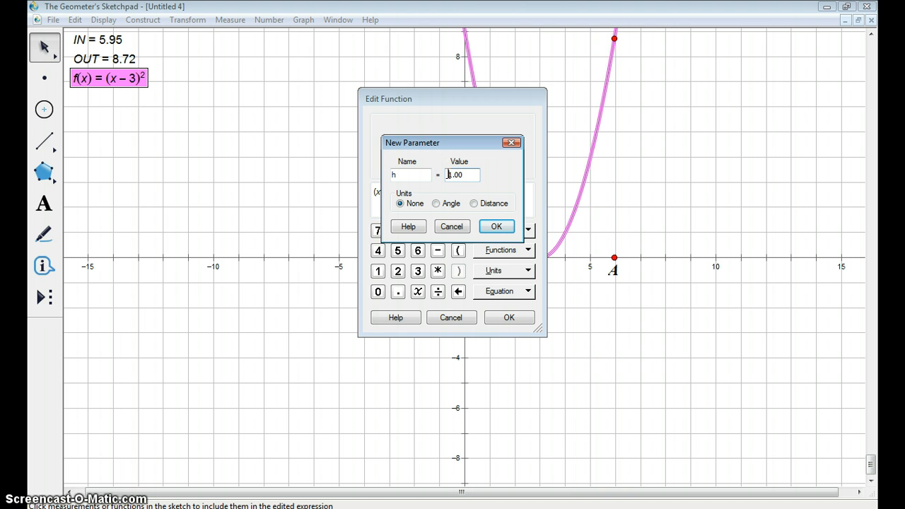
key(Delete)
text(2)
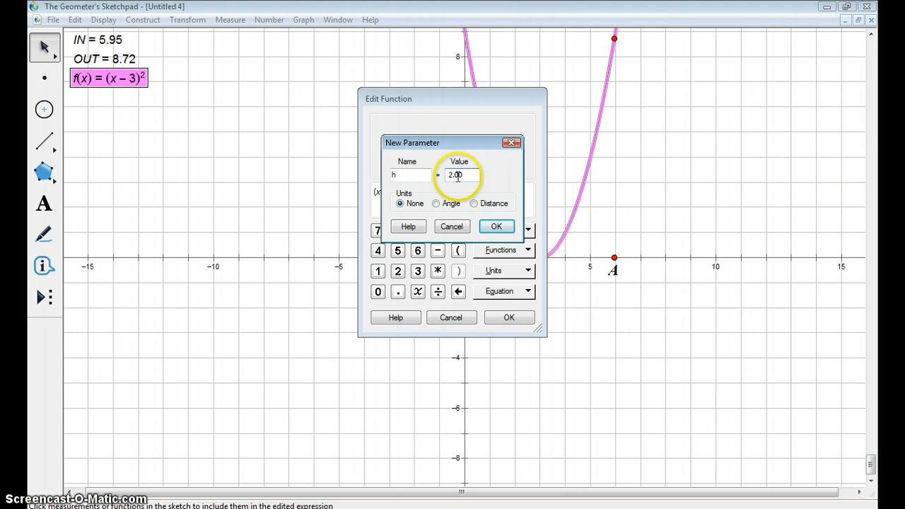
click(497, 227)
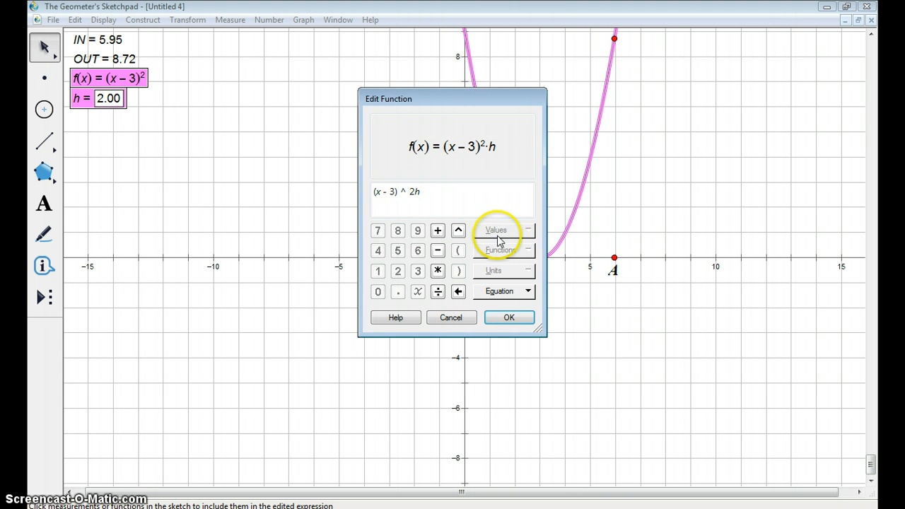
click(509, 318)
click(298, 135)
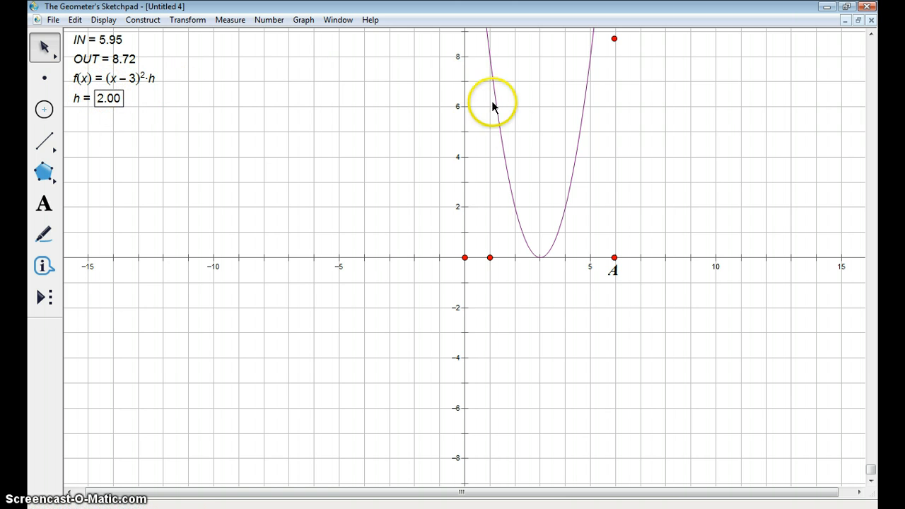
- Set the value of parameter h to 10.00
click(83, 101)
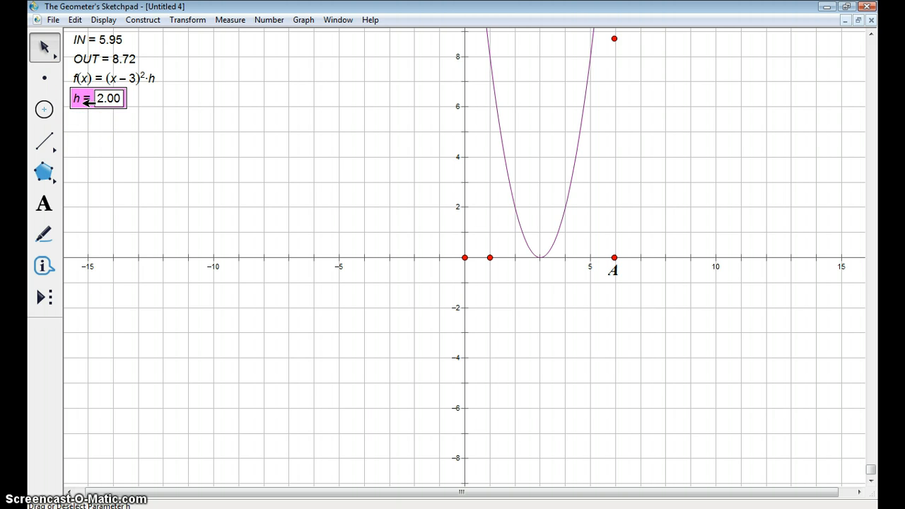
double_click(84, 100)
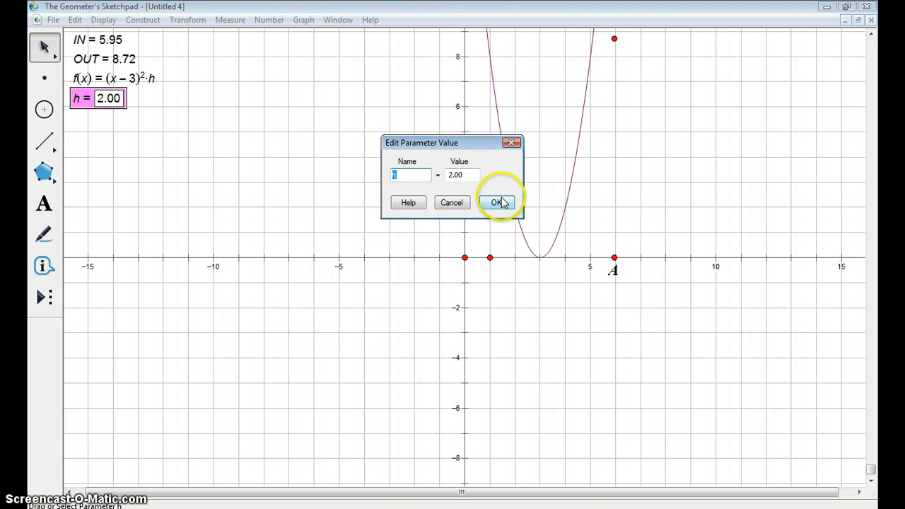
click(449, 175)
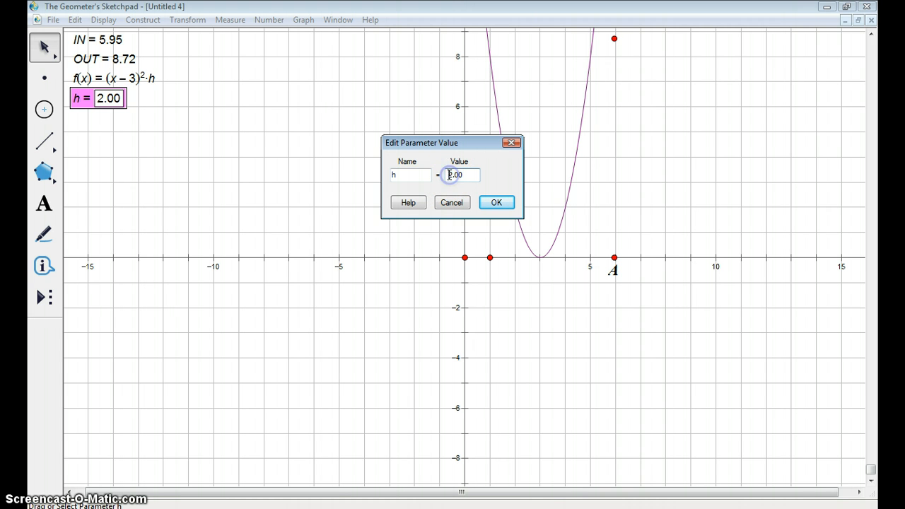
key(Delete)
text(10)
click(505, 204)
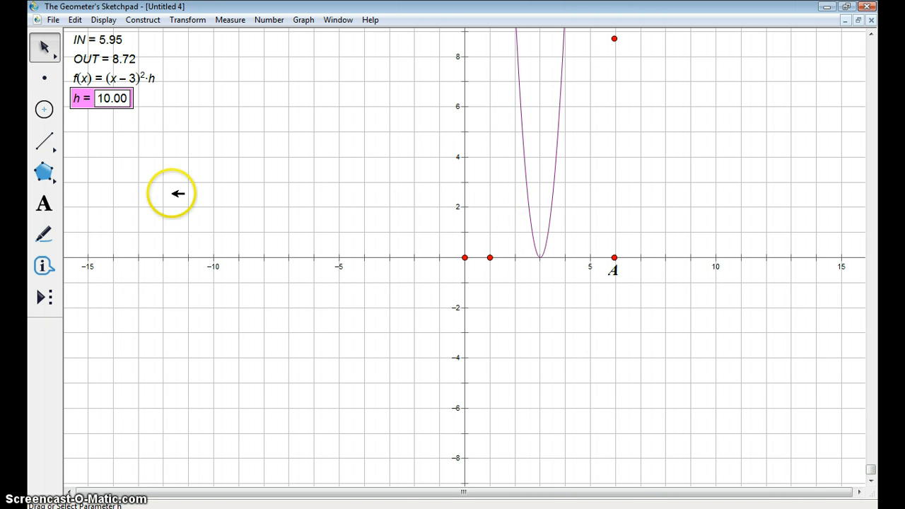
- Set the value of parameter h to 1.00
double_click(78, 101)
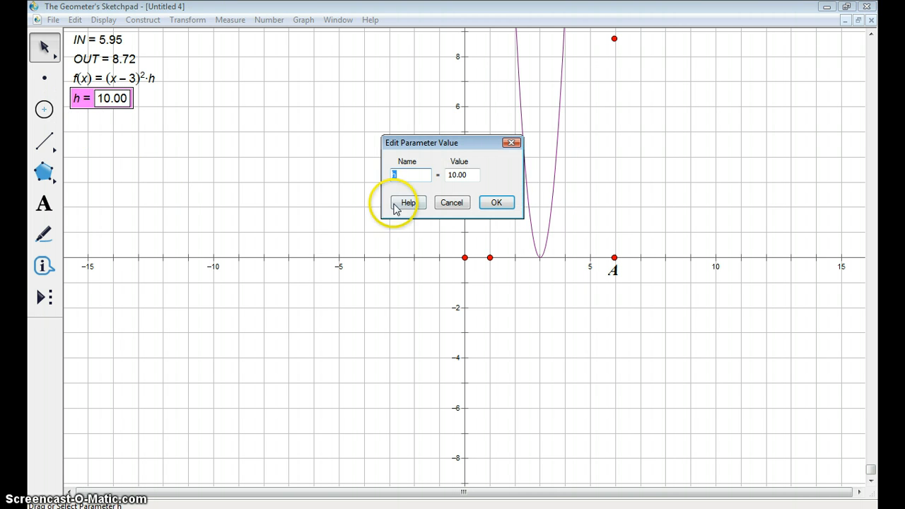
click(450, 174)
key(Delete)
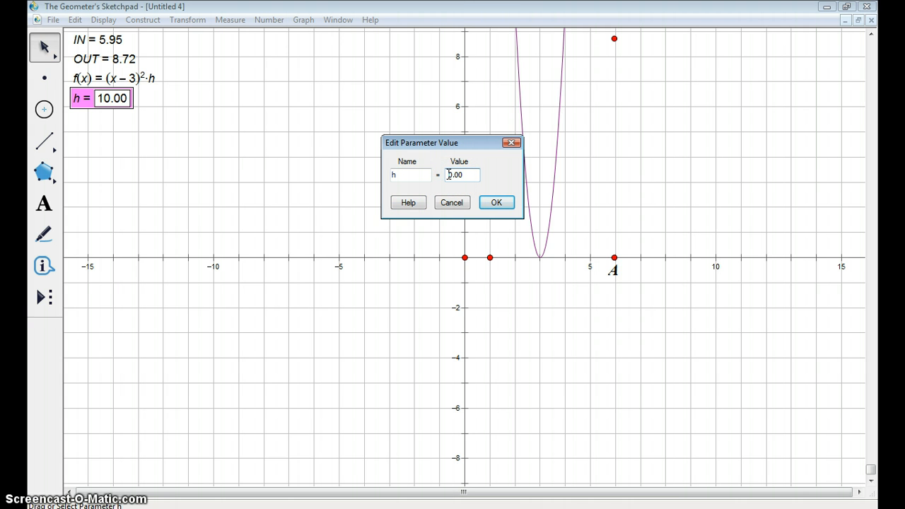
key(Delete)
text(1)
click(493, 203)
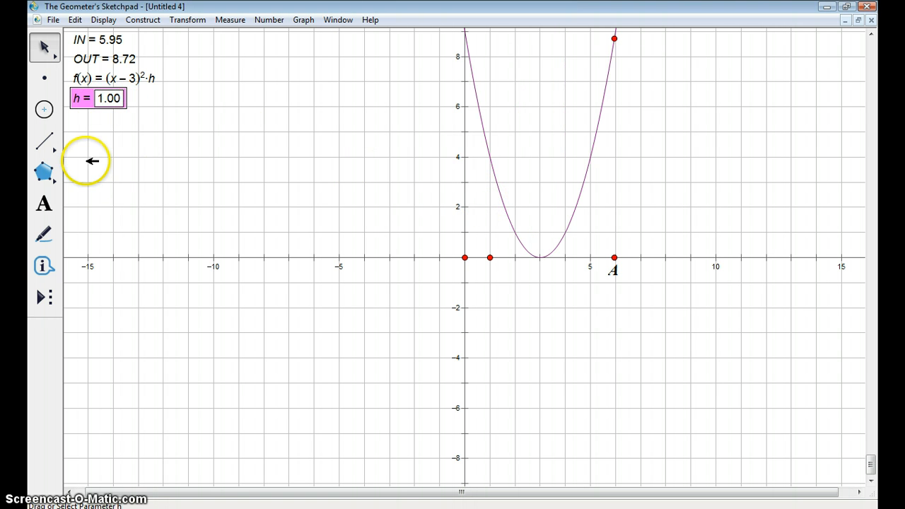
- Select parameter h and raise its value gradually to about 4.50 to vary the graph of f(x)
click(79, 100)
key(plus)
key(plus)
key(plus)
key(plus)
key(plus)
key(plus)
key(plus)
key(plus)
key(plus)
key(plus)
key(plus)
key(plus)
key(plus)
key(plus)
key(plus)
key(plus)
key(plus)
key(plus)
key(plus)
key(plus)
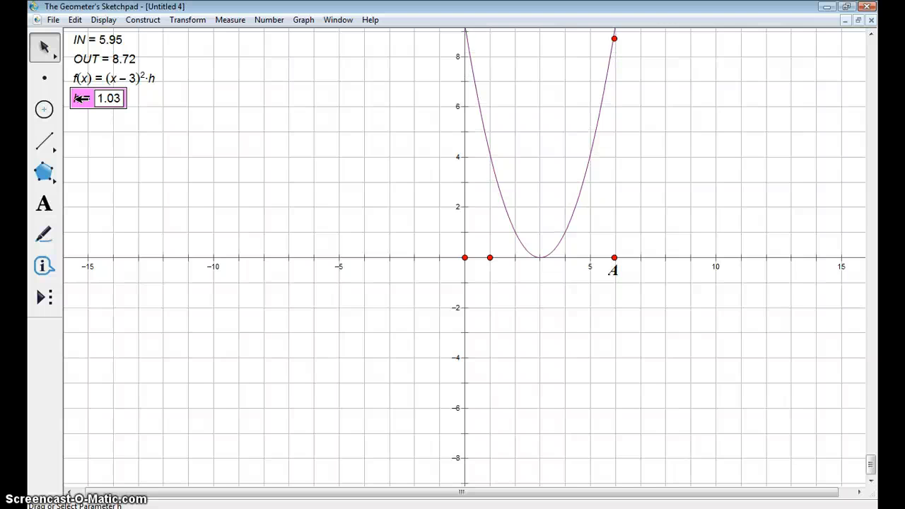
key(plus)
key(plus)
key(plus)
key(plus)
key(plus)
key(plus)
key(plus)
key(plus)
key(plus)
key(plus)
key(plus)
key(plus)
key(plus)
key(plus)
key(plus)
key(plus)
key(plus)
key(plus)
key(plus)
key(plus)
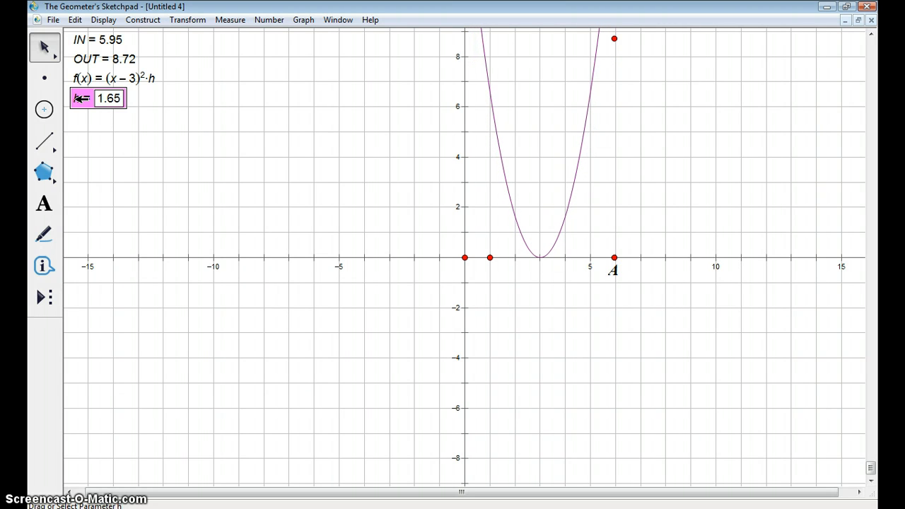
key(plus)
key(plus)
key(plus)
key(plus)
key(plus)
key(plus)
key(plus)
key(plus)
key(plus)
key(plus)
key(plus)
key(plus)
key(plus)
key(plus)
key(plus)
key(plus)
key(plus)
key(plus)
key(plus)
key(plus)
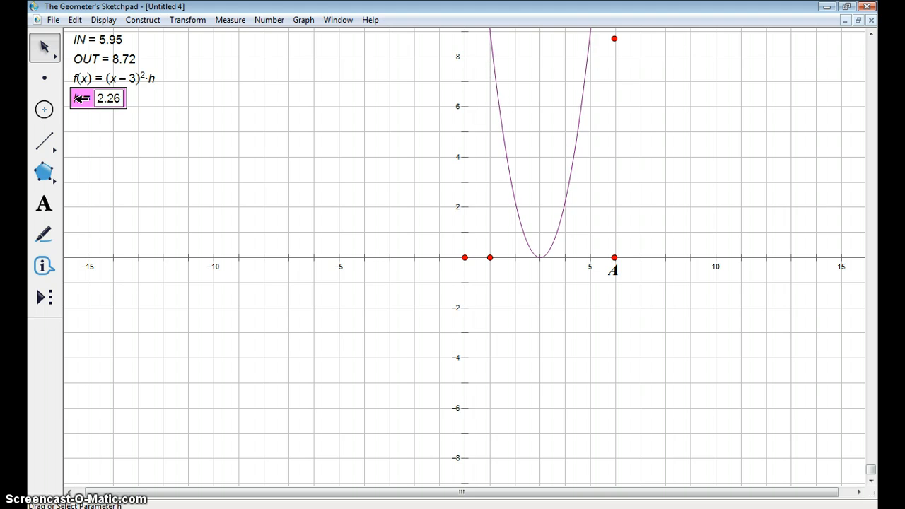
key(plus)
key(plus)
key(plus)
key(plus)
key(plus)
key(plus)
key(plus)
key(plus)
key(plus)
key(plus)
key(plus)
key(plus)
key(plus)
key(plus)
key(plus)
key(plus)
key(plus)
key(plus)
key(plus)
key(plus)
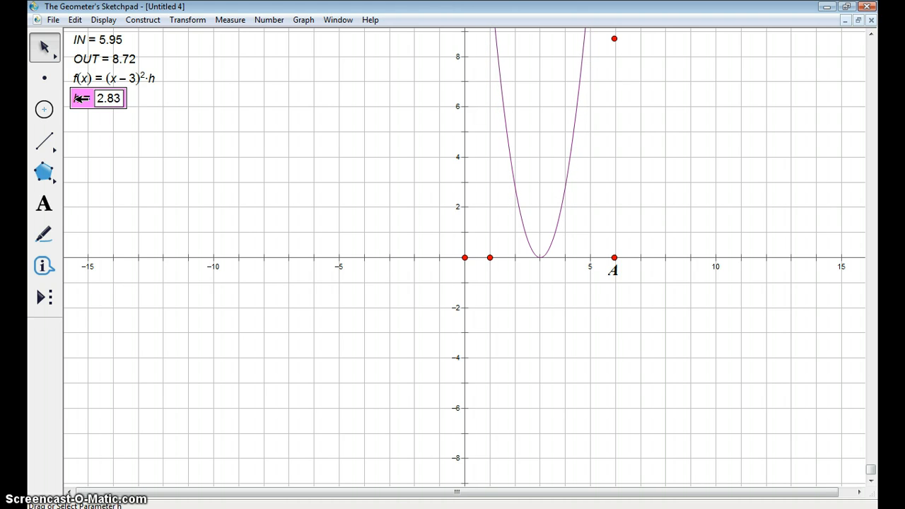
key(plus)
key(plus)
key(plus)
key(plus)
key(plus)
key(plus)
key(plus)
key(plus)
key(plus)
key(plus)
key(plus)
key(plus)
key(plus)
key(plus)
key(plus)
key(plus)
key(plus)
key(plus)
key(plus)
key(plus)
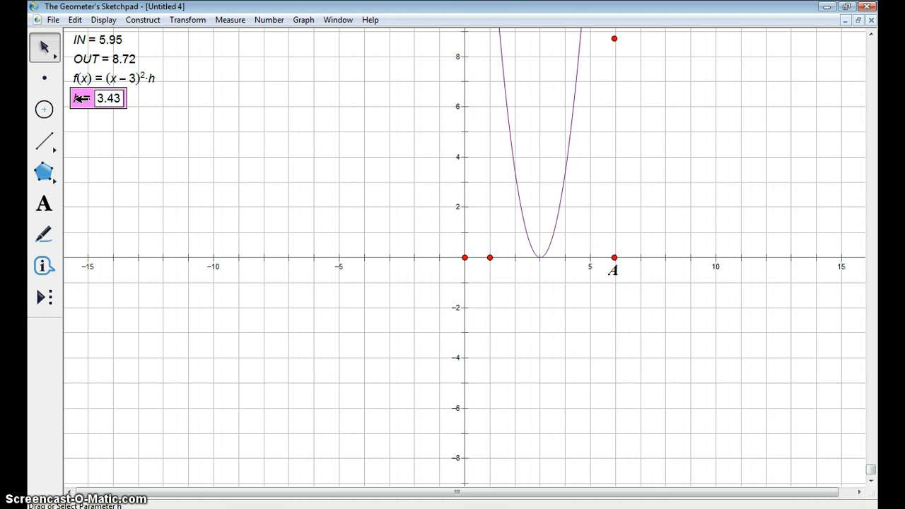
key(plus)
key(plus)
key(plus)
key(plus)
key(plus)
key(plus)
key(plus)
key(plus)
key(plus)
key(plus)
key(plus)
key(plus)
key(plus)
key(plus)
key(plus)
key(plus)
key(plus)
key(plus)
key(plus)
key(plus)
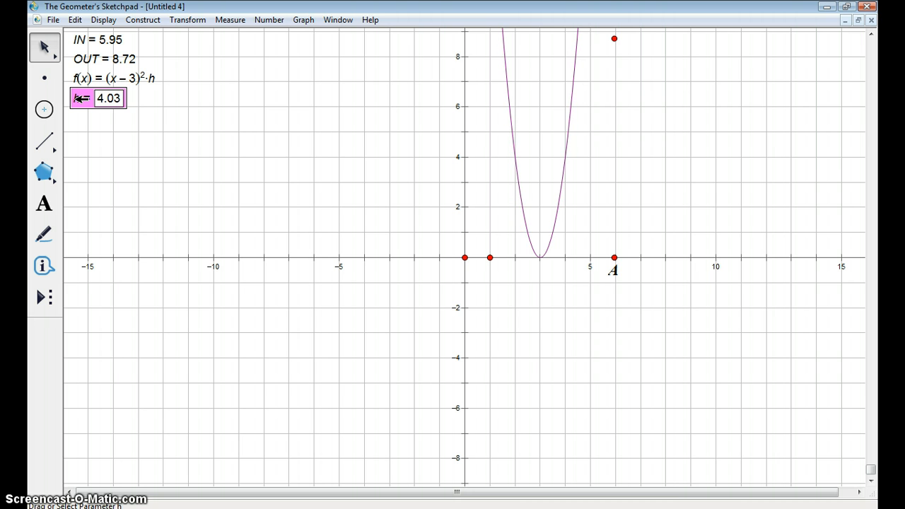
key(plus)
key(plus)
key(plus)
key(plus)
key(plus)
key(plus)
key(plus)
key(plus)
key(plus)
key(plus)
key(plus)
key(plus)
key(plus)
key(plus)
key(plus)
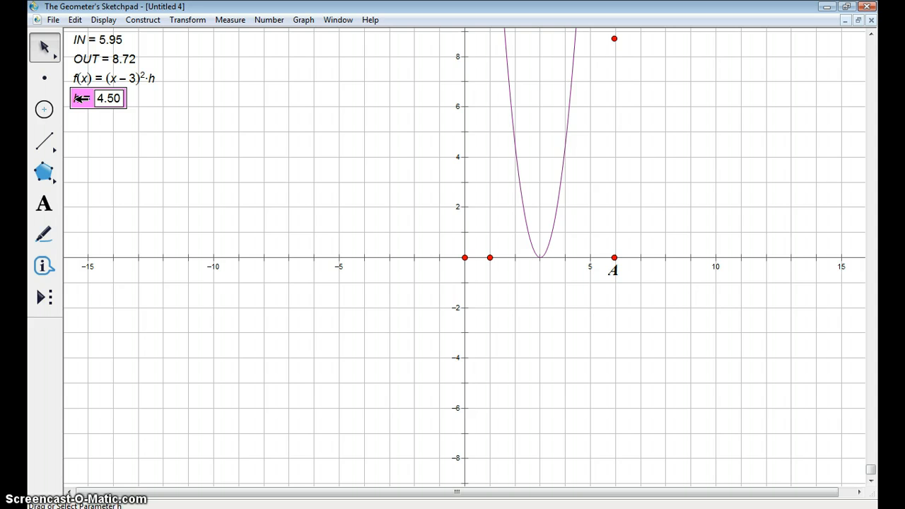
- Lower parameter h gradually to 2.00
key(minus)
key(minus)
key(minus)
key(minus)
key(minus)
key(minus)
key(minus)
key(minus)
key(minus)
key(minus)
key(minus)
key(minus)
key(minus)
key(minus)
key(minus)
key(minus)
key(minus)
key(minus)
key(minus)
key(minus)
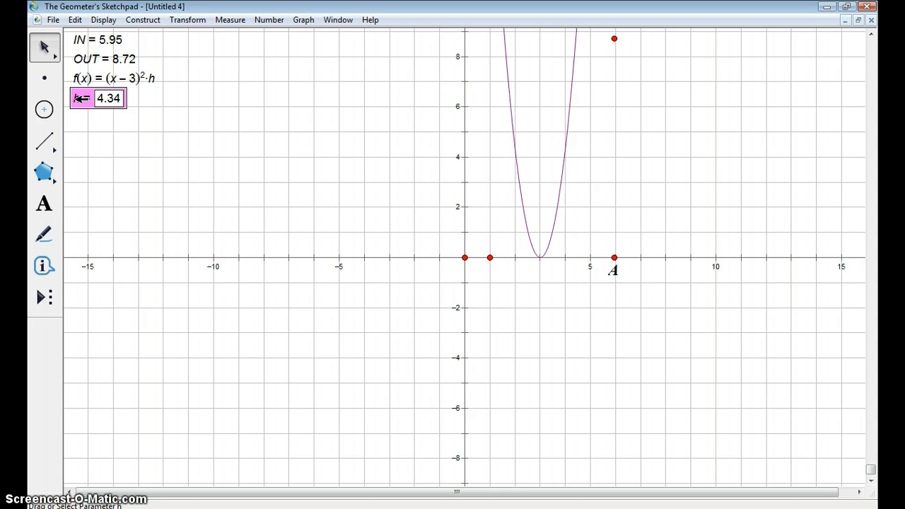
key(minus)
key(minus)
key(minus)
key(minus)
key(minus)
key(minus)
key(minus)
key(minus)
key(minus)
key(minus)
key(minus)
key(minus)
key(minus)
key(minus)
key(minus)
key(minus)
key(minus)
key(minus)
key(minus)
key(minus)
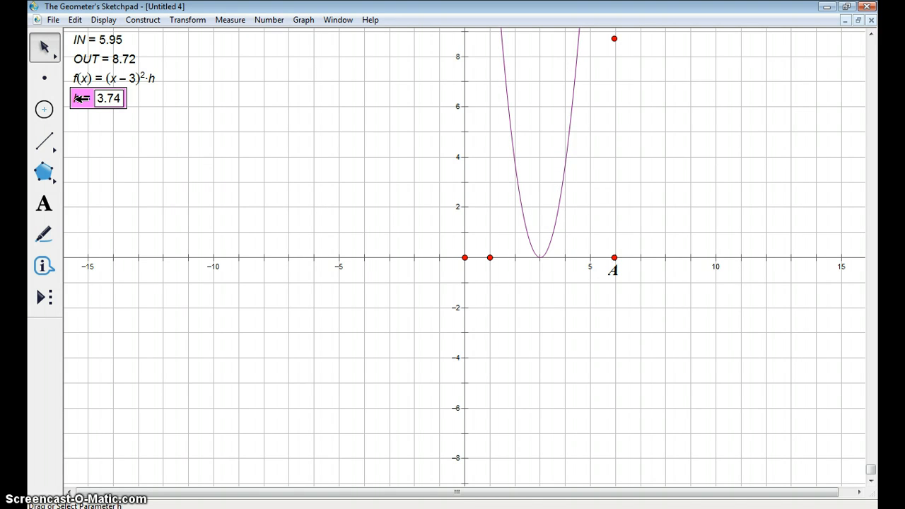
key(minus)
key(minus)
key(minus)
key(minus)
key(minus)
key(minus)
key(minus)
key(minus)
key(minus)
key(minus)
key(minus)
key(minus)
key(minus)
key(minus)
key(minus)
key(minus)
key(minus)
key(minus)
key(minus)
key(minus)
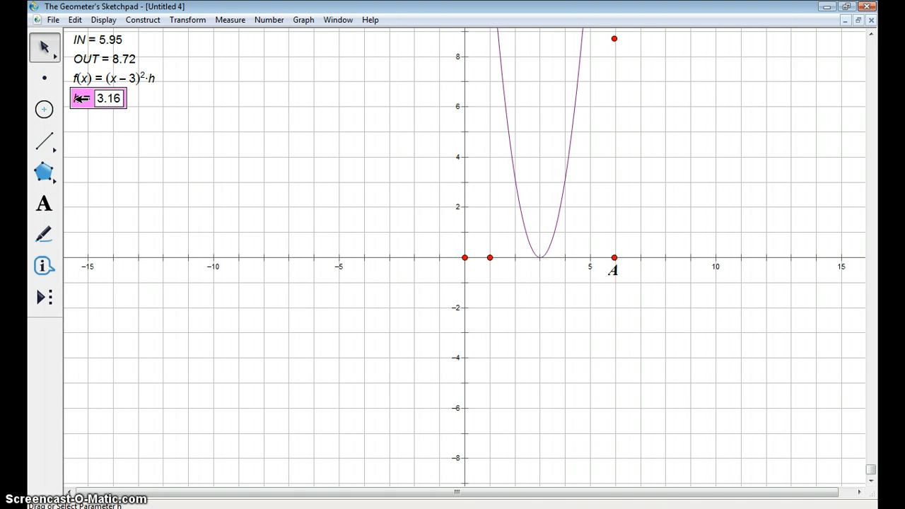
key(minus)
key(minus)
key(minus)
key(minus)
key(minus)
key(minus)
key(minus)
key(minus)
key(minus)
key(minus)
key(minus)
key(minus)
key(minus)
key(minus)
key(minus)
key(minus)
key(minus)
key(minus)
key(minus)
key(minus)
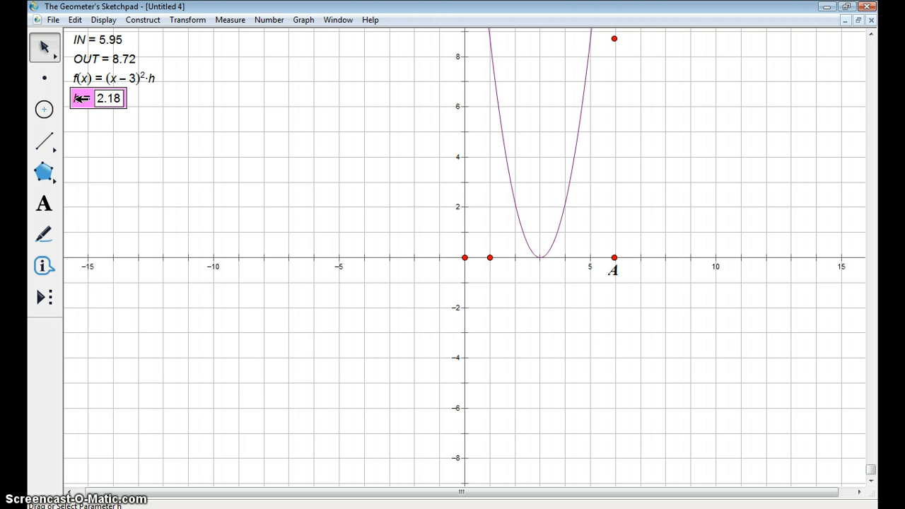
key(minus)
key(minus)
key(minus)
key(minus)
key(minus)
key(minus)
key(minus)
key(minus)
key(minus)
key(minus)
key(minus)
key(minus)
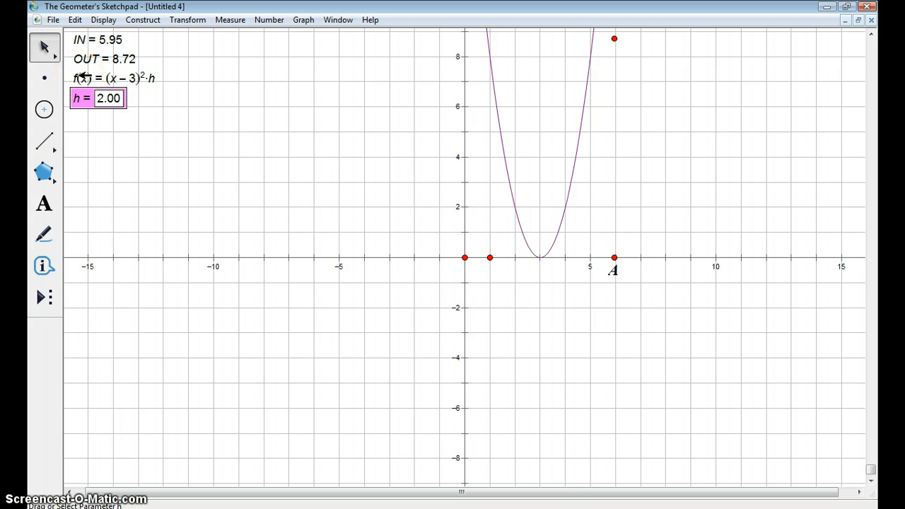
- Animate parameter h and adjust the animation speed to 1.6
click(106, 17)
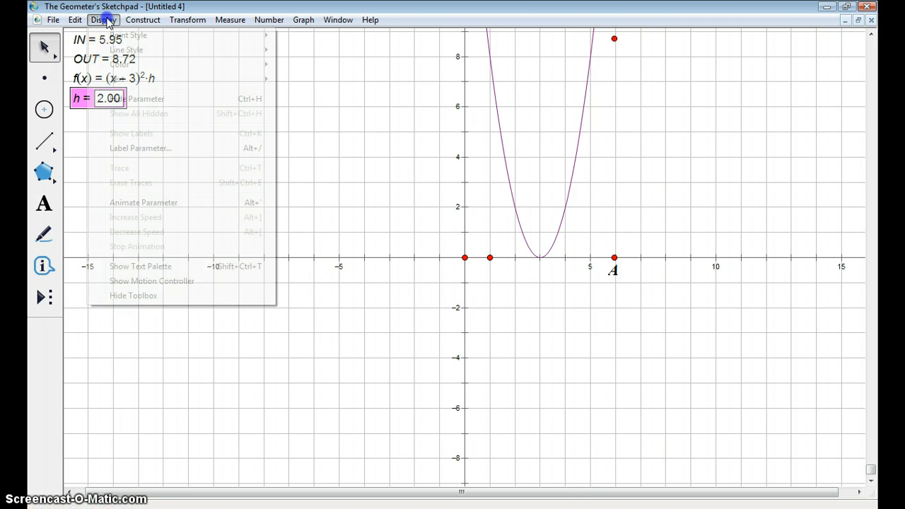
click(142, 204)
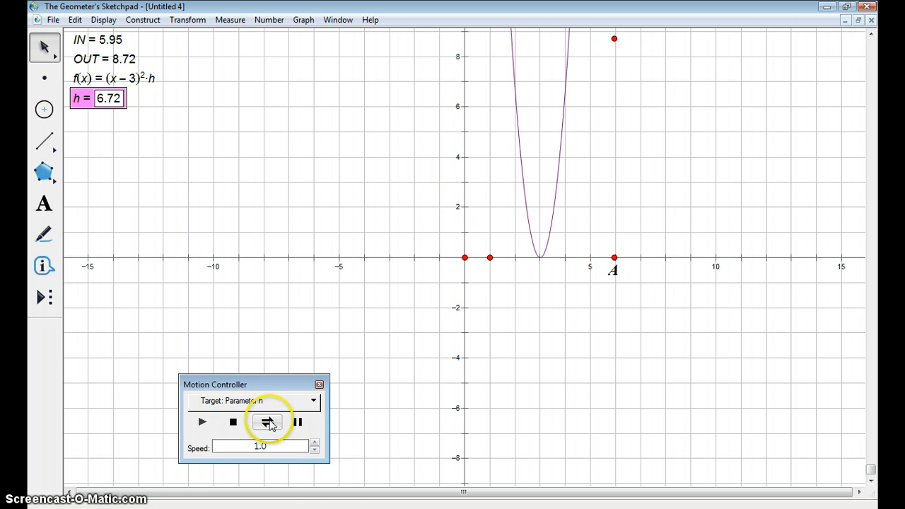
click(314, 449)
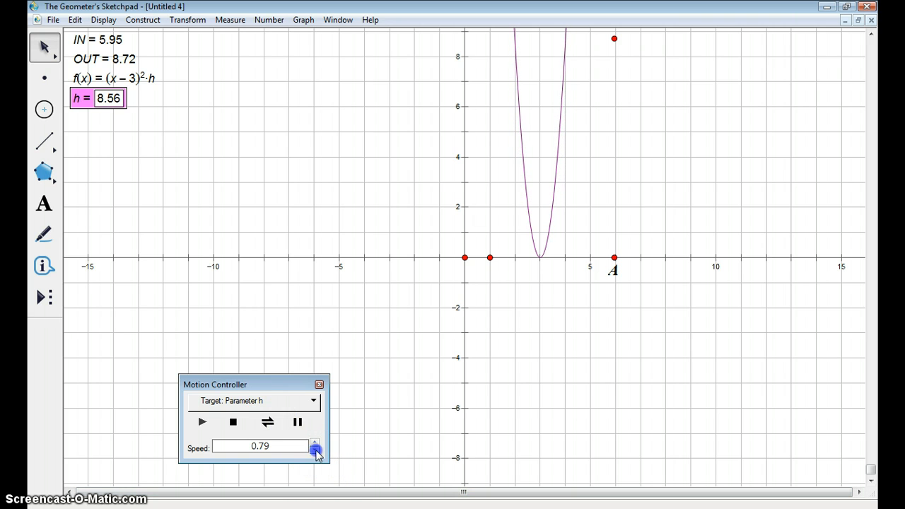
click(315, 442)
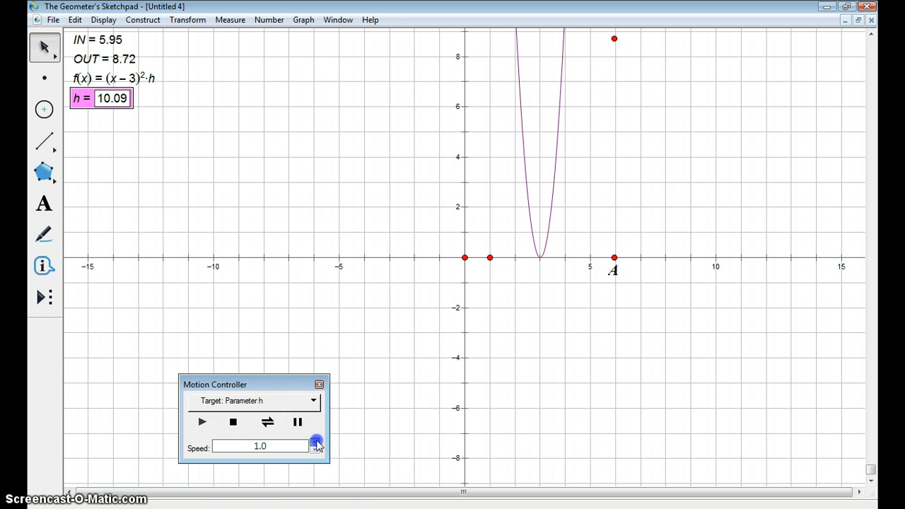
click(315, 442)
click(315, 442)
- Reverse the direction of the h animation and raise its speed to 5.0
click(267, 422)
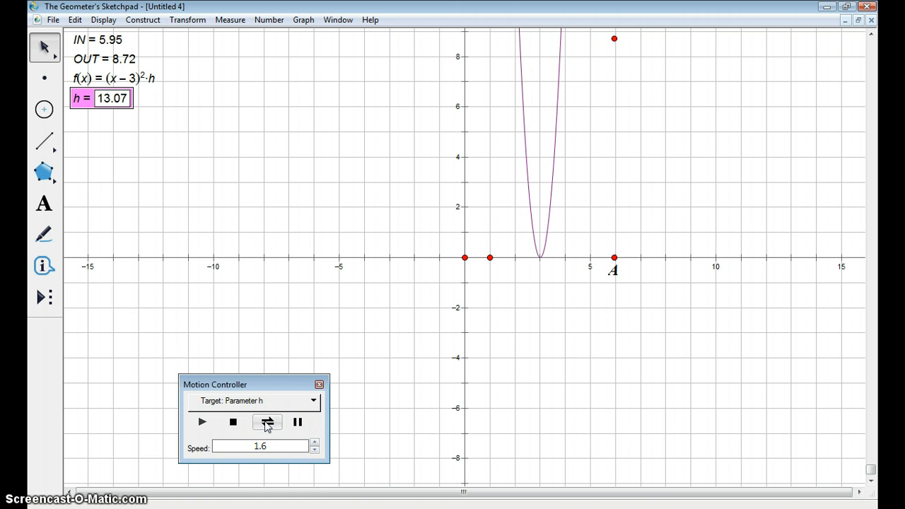
click(315, 442)
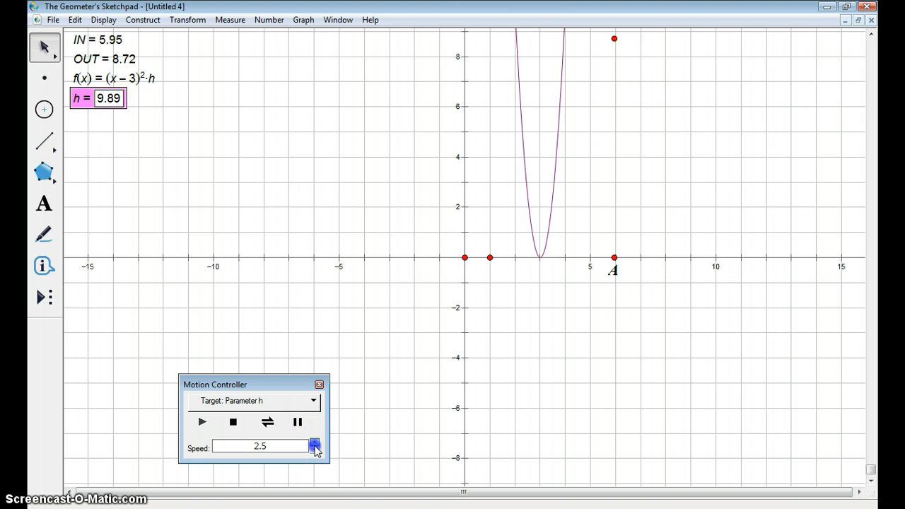
click(315, 442)
click(315, 443)
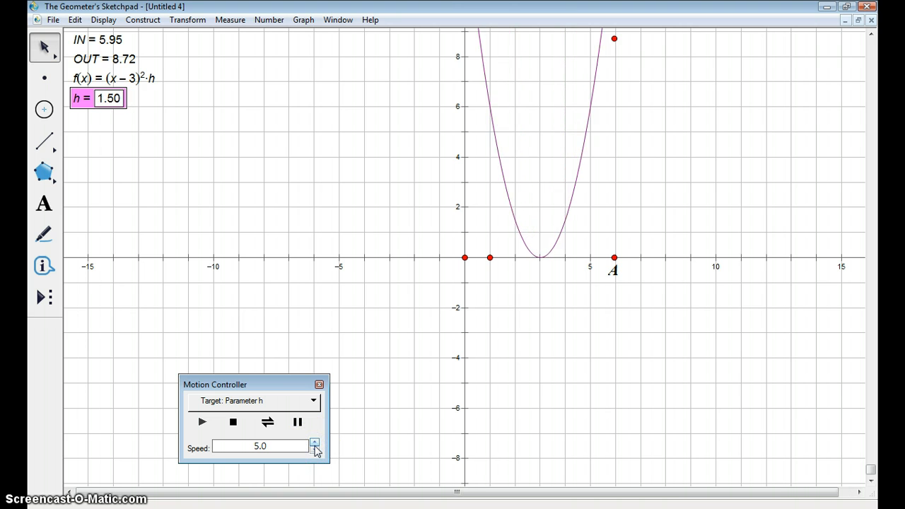
- Reverse the direction of the h animation twice more, and stop it while h is negative
click(244, 434)
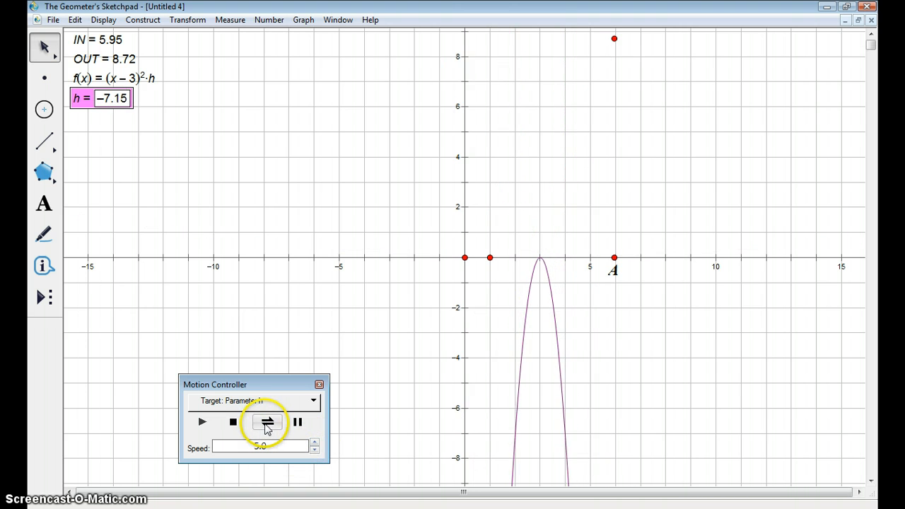
click(267, 424)
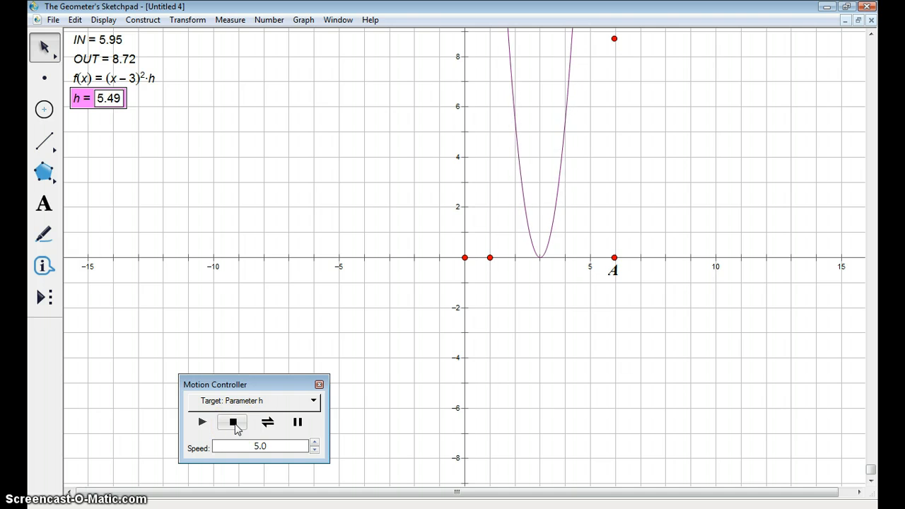
click(263, 422)
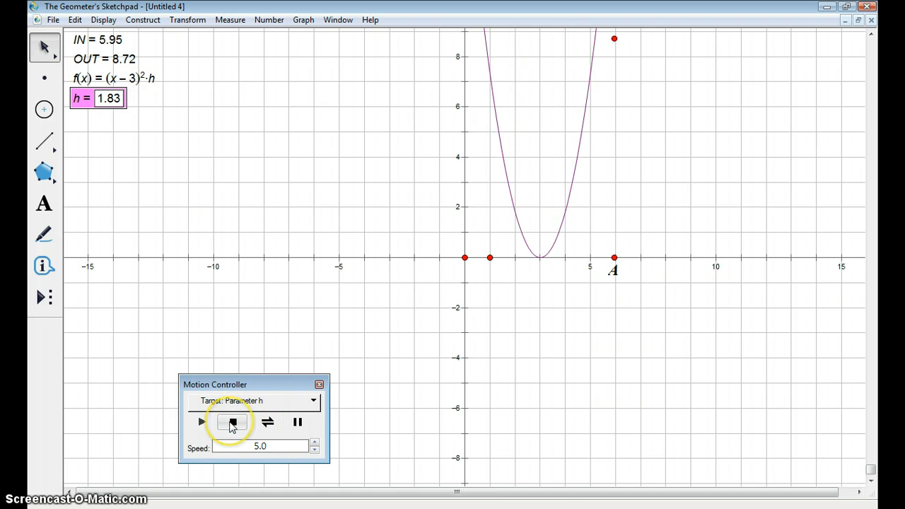
click(232, 424)
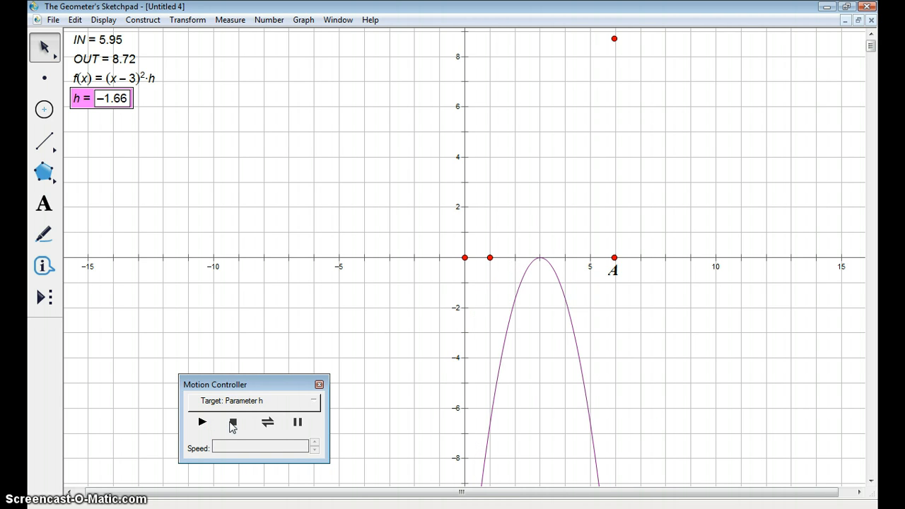
- Restart the animation of h, stop it at h = 2.20, and close the Motion Controller
click(202, 422)
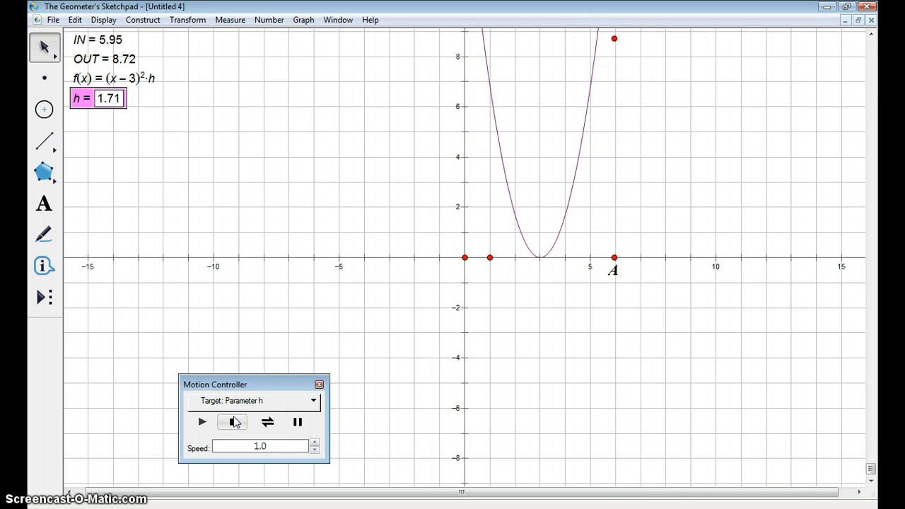
click(233, 422)
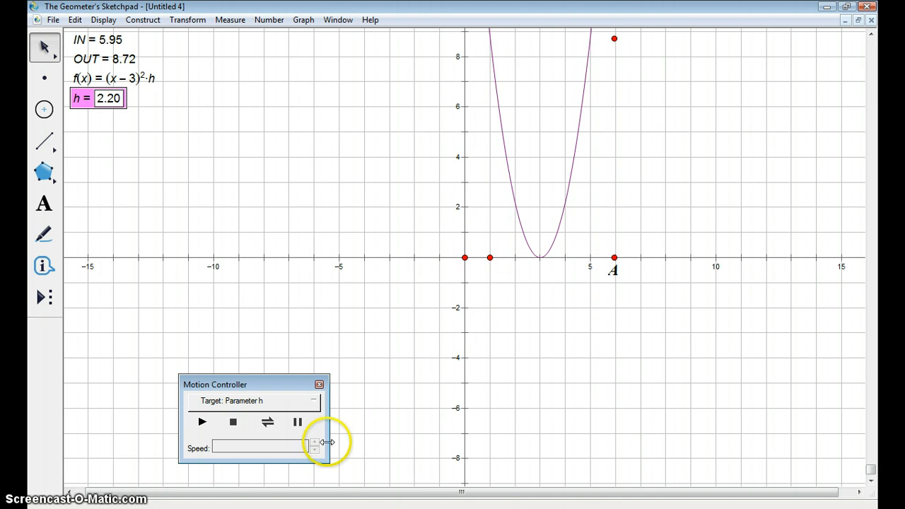
click(318, 385)
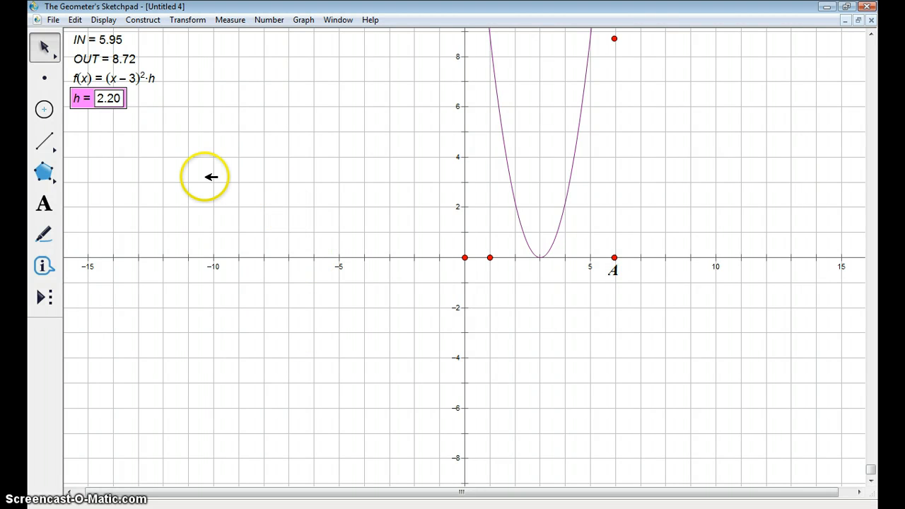
- Construct a family of functions from h and the graph, with 31 continuous samples over the domain -10.0 ≤ h ≤ 10.0
click(254, 194)
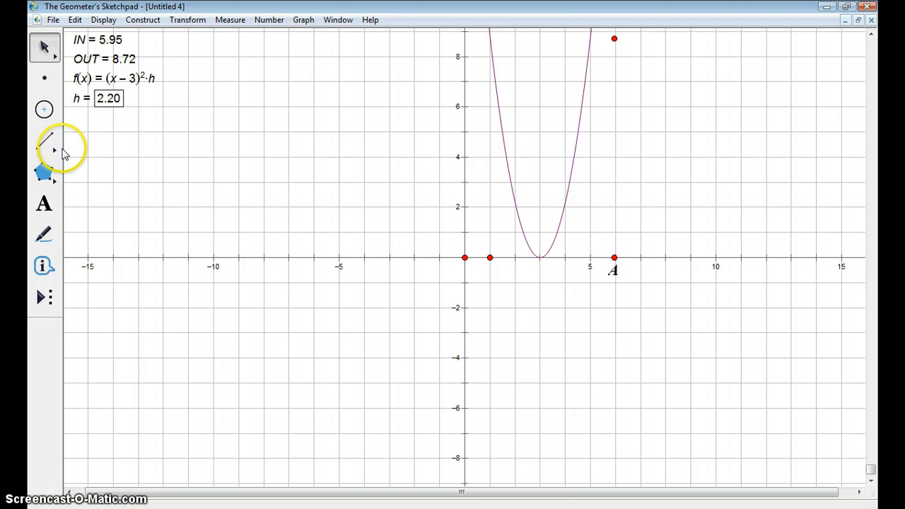
click(86, 99)
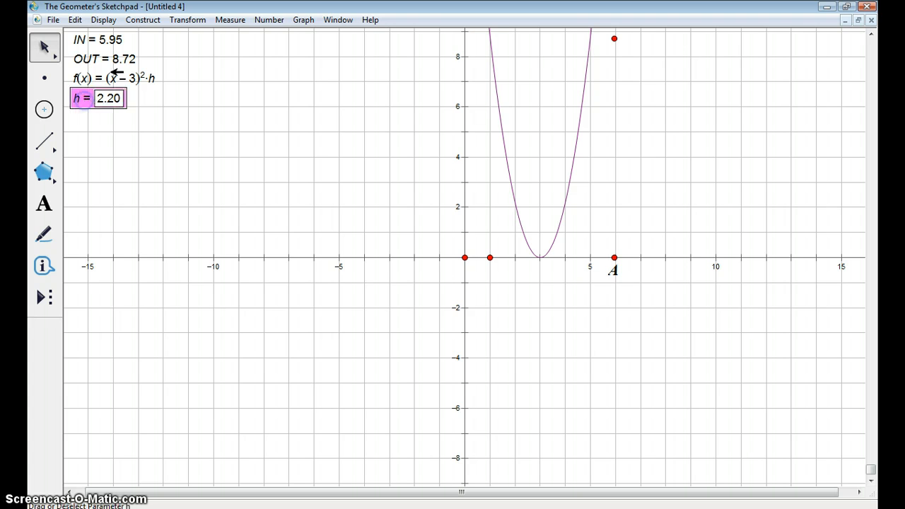
shift+click(500, 100)
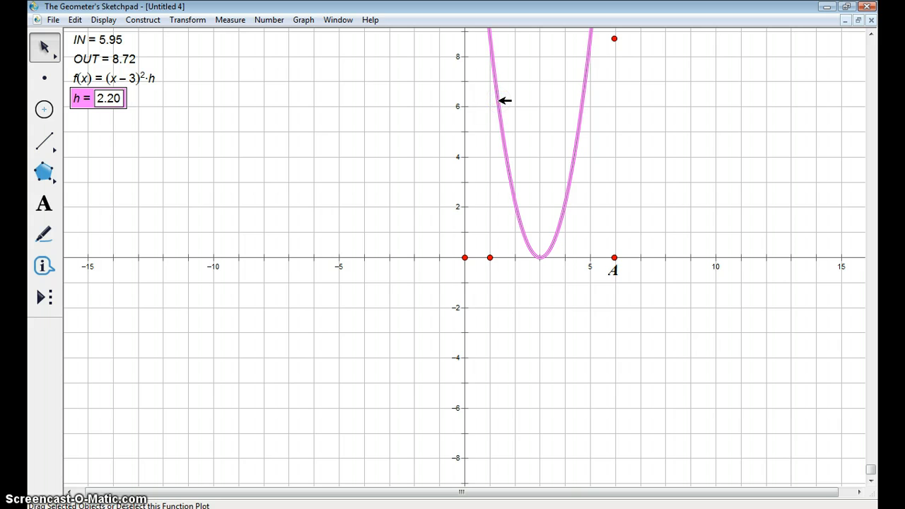
click(146, 20)
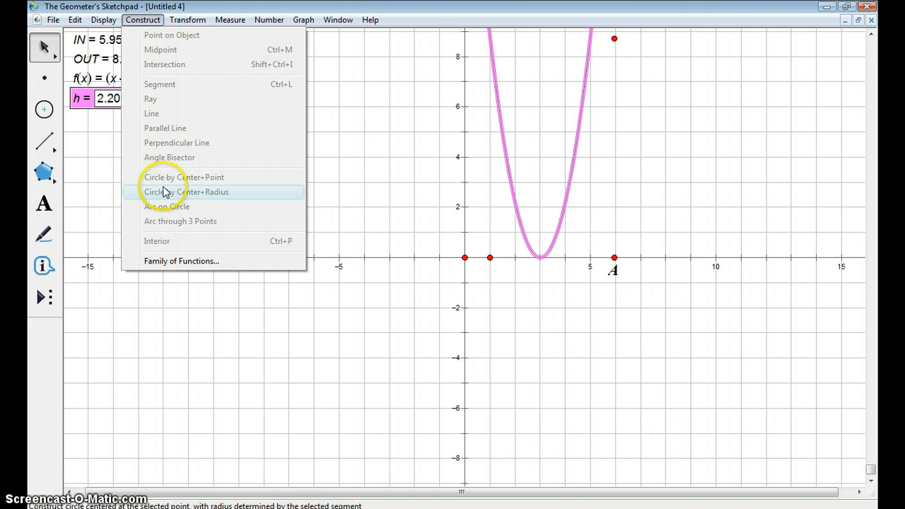
click(178, 261)
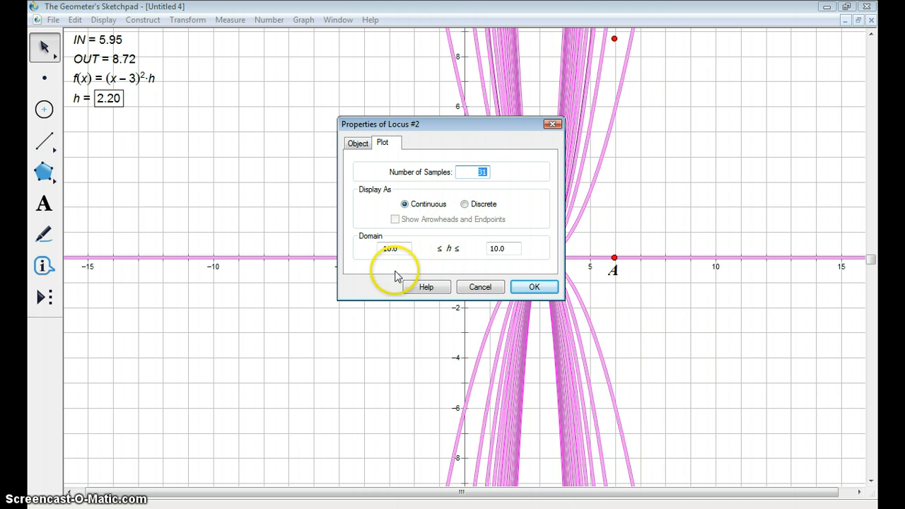
click(387, 249)
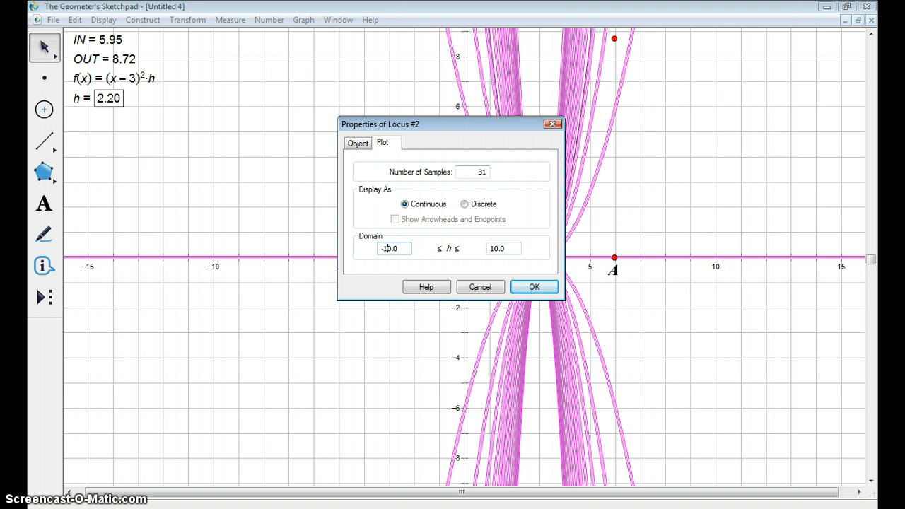
click(530, 288)
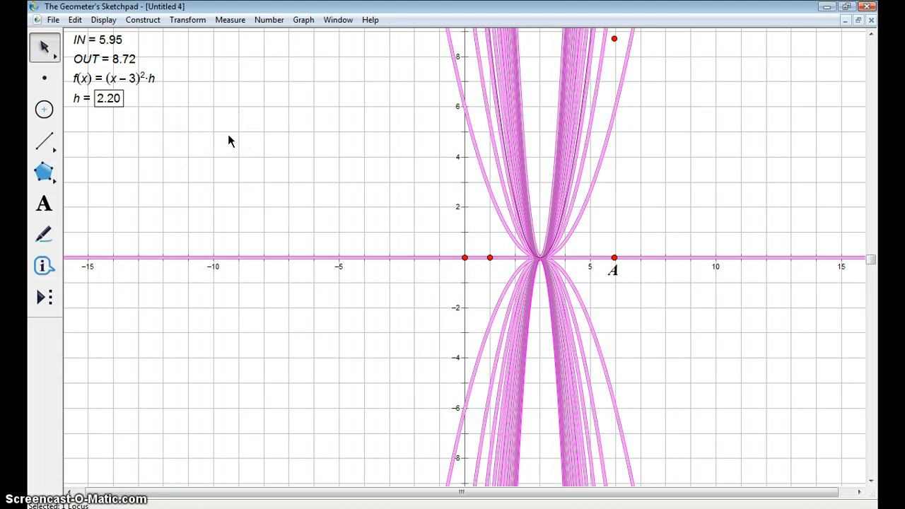
- Undo the construction of the family of functions
click(76, 21)
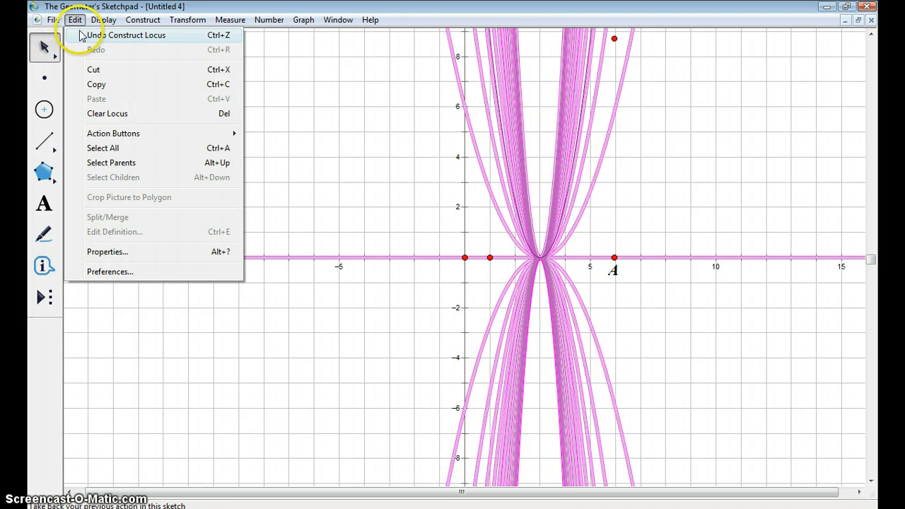
click(81, 36)
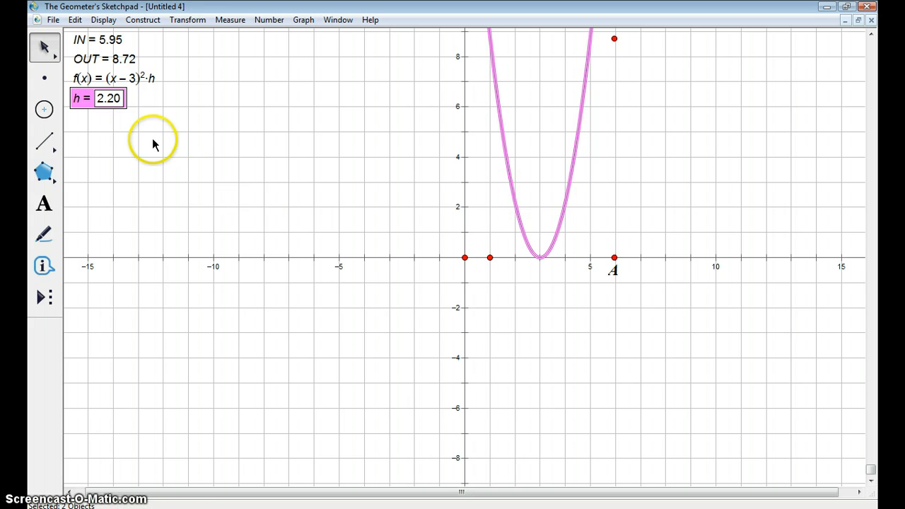
- Construct a family of functions from h and the graph, using 10 continuous samples
click(143, 20)
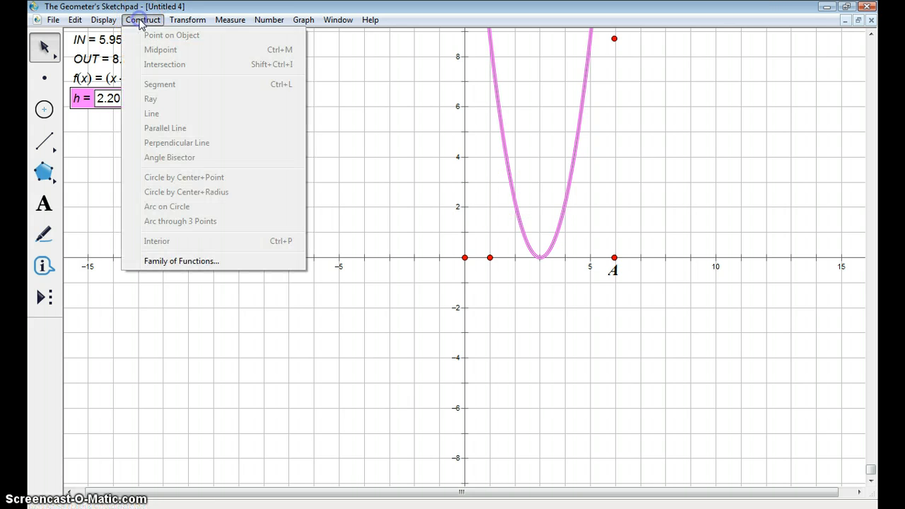
click(181, 261)
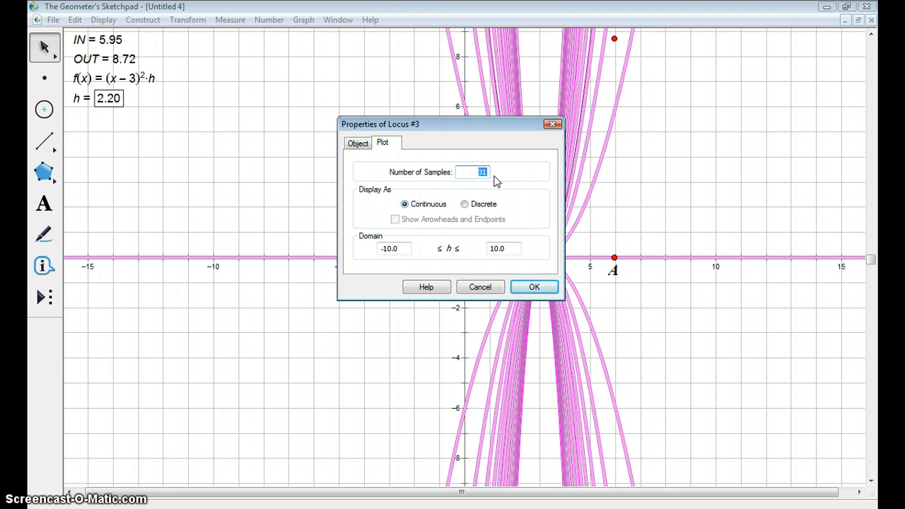
text(10)
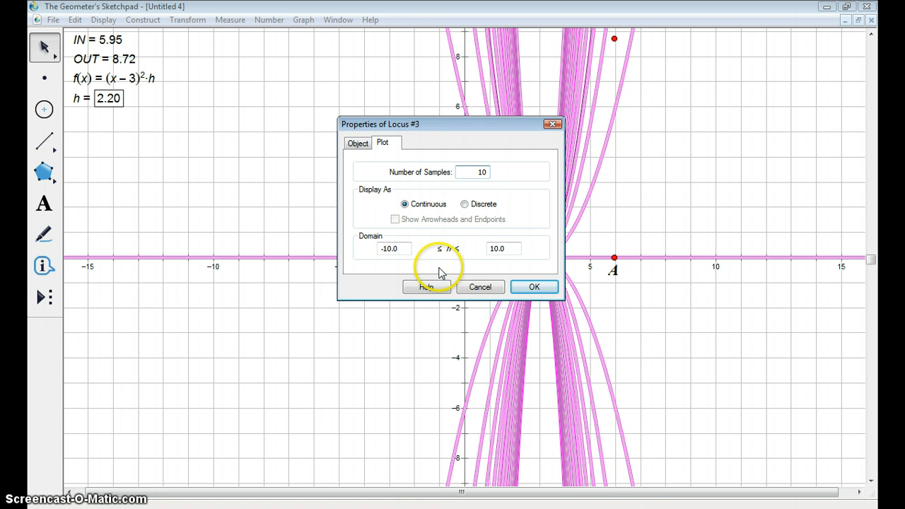
click(543, 287)
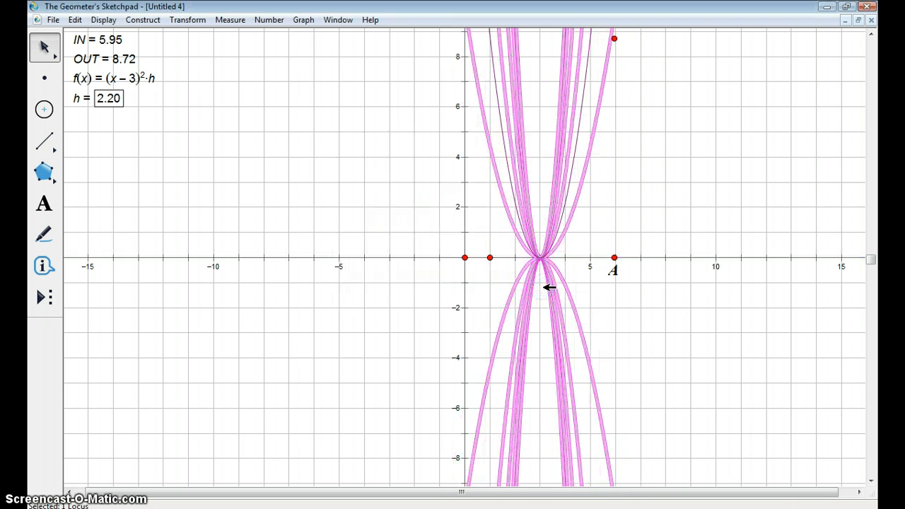
- Undo the construction of the 10-sample family of functions
click(351, 257)
click(74, 20)
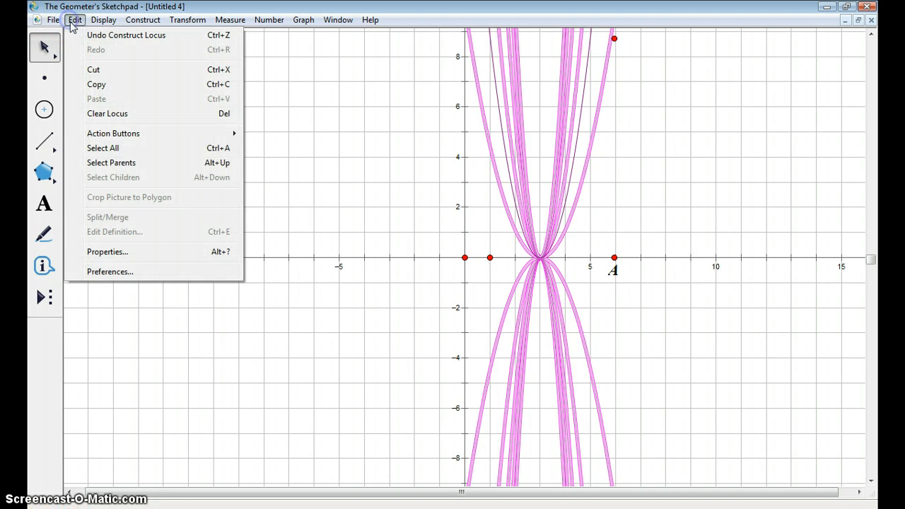
click(83, 34)
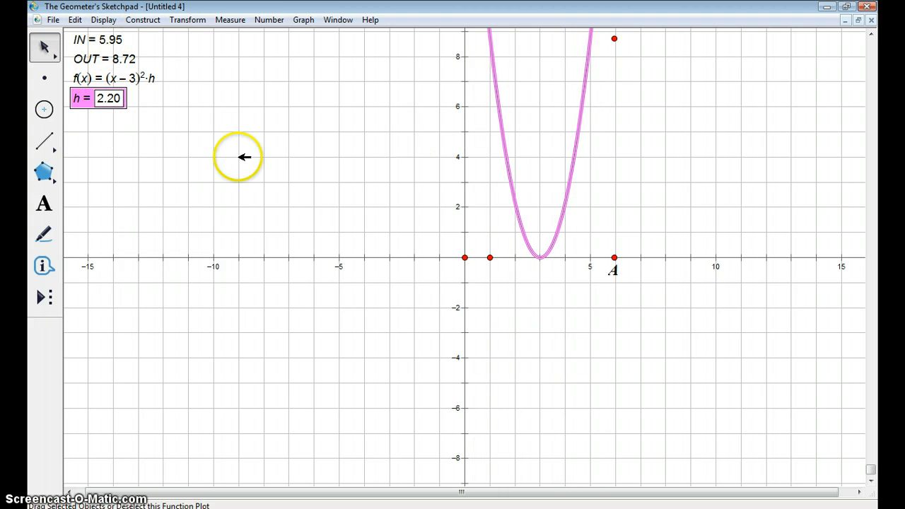
- Start another family of functions from h and the graph, trying the Discrete display before choosing Continuous again
click(143, 21)
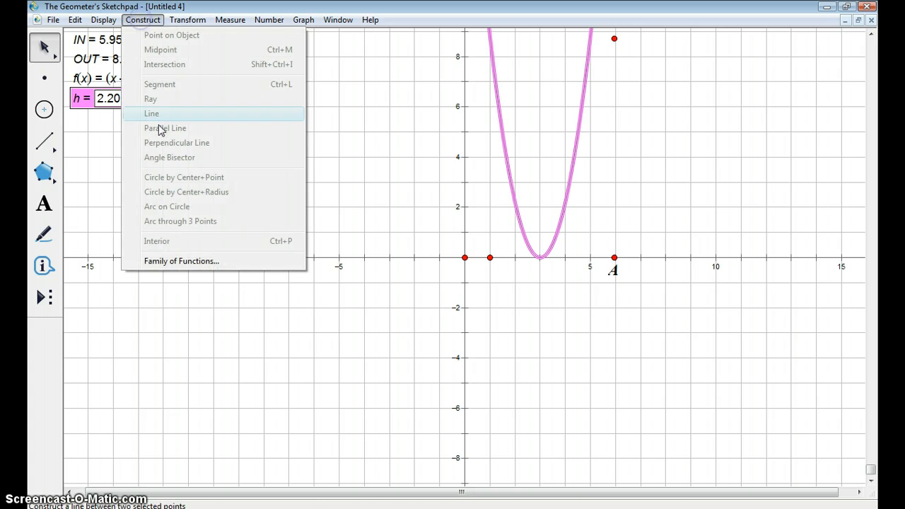
click(176, 262)
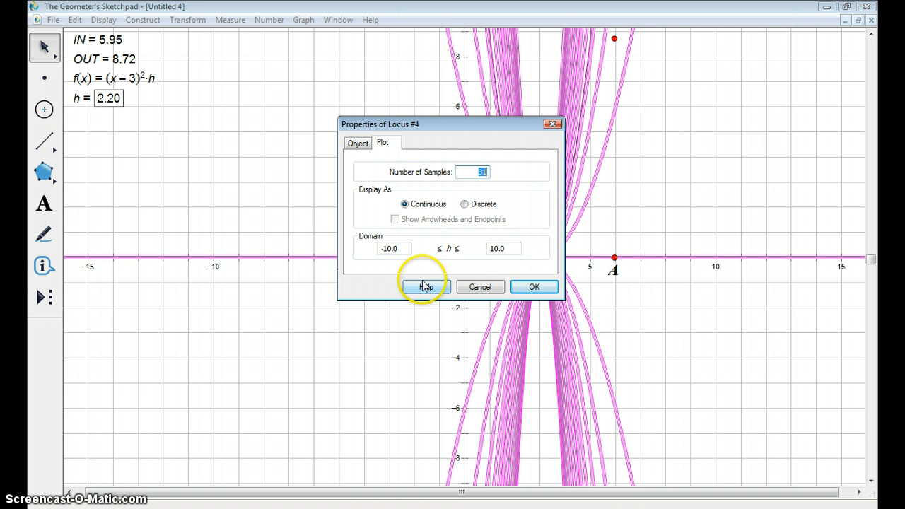
click(466, 205)
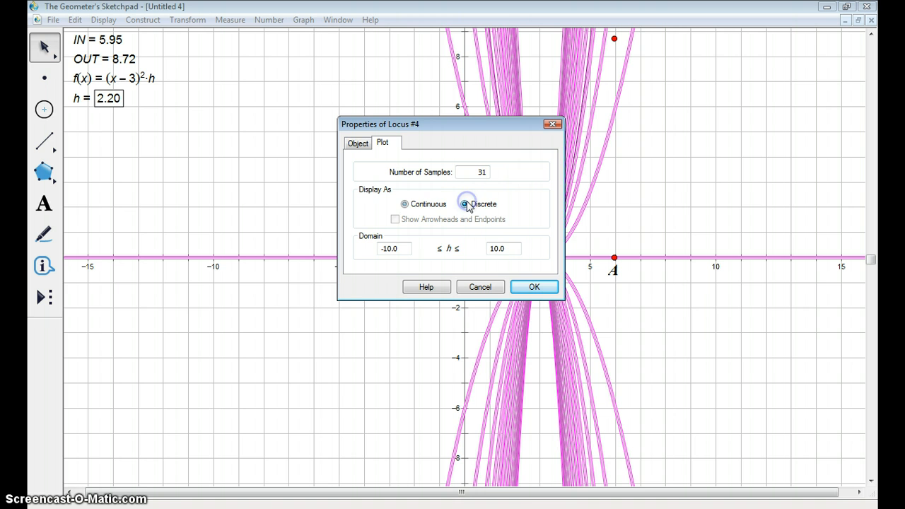
click(405, 206)
- Set the domain of the family to -2.0 ≤ h ≤ 2.0 and apply the plot properties
click(384, 249)
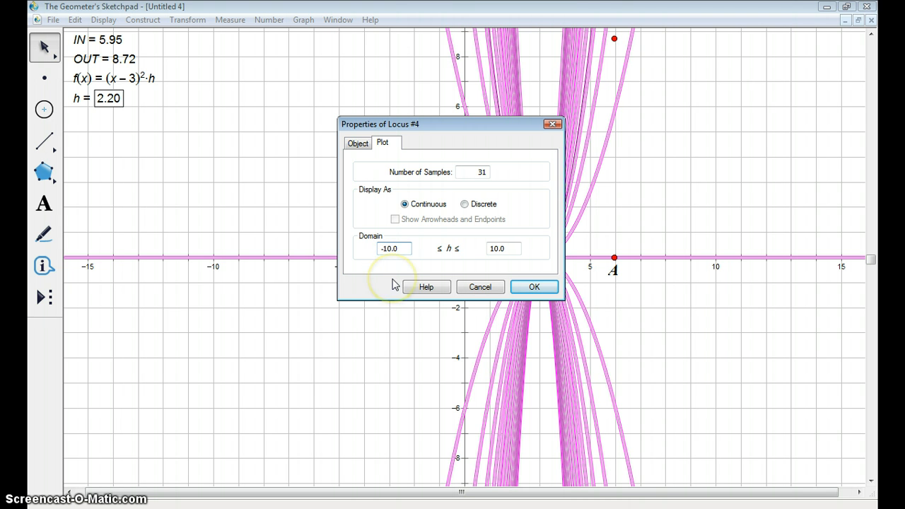
key(Delete)
key(Delete)
text(2)
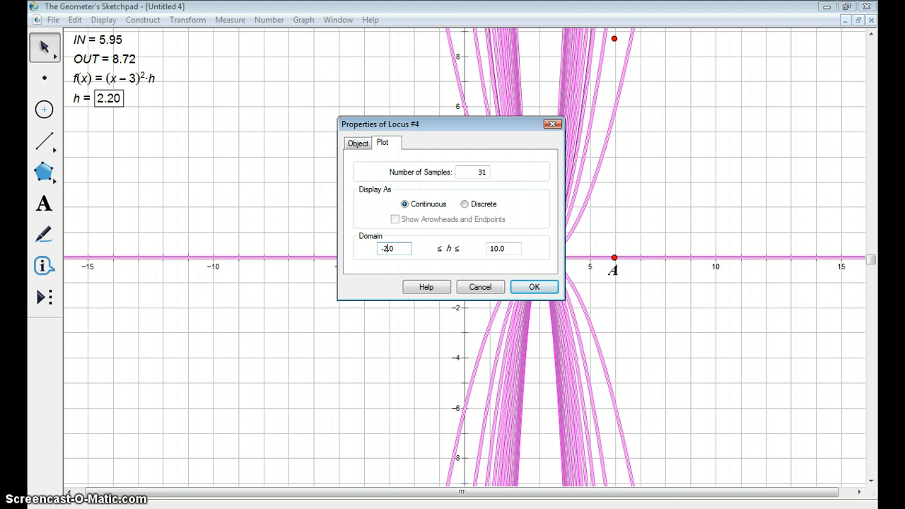
click(490, 248)
key(Delete)
key(Delete)
text(1)
click(532, 286)
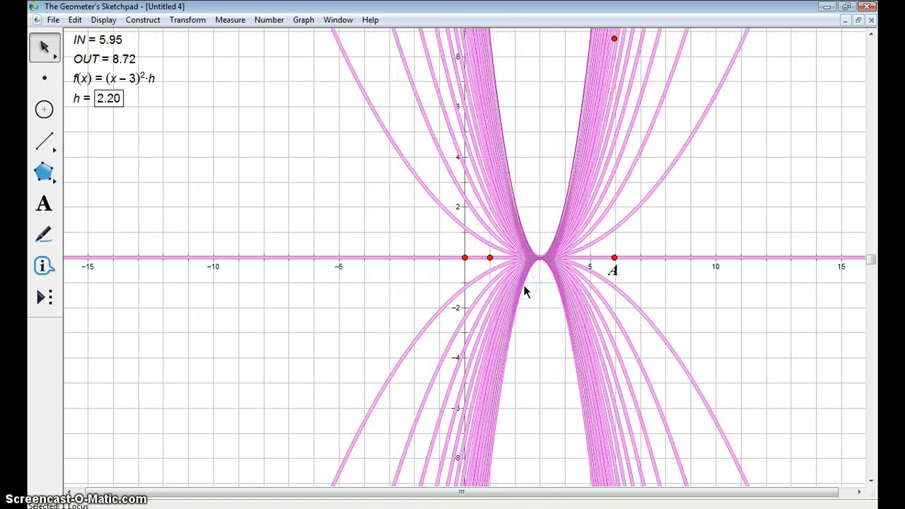